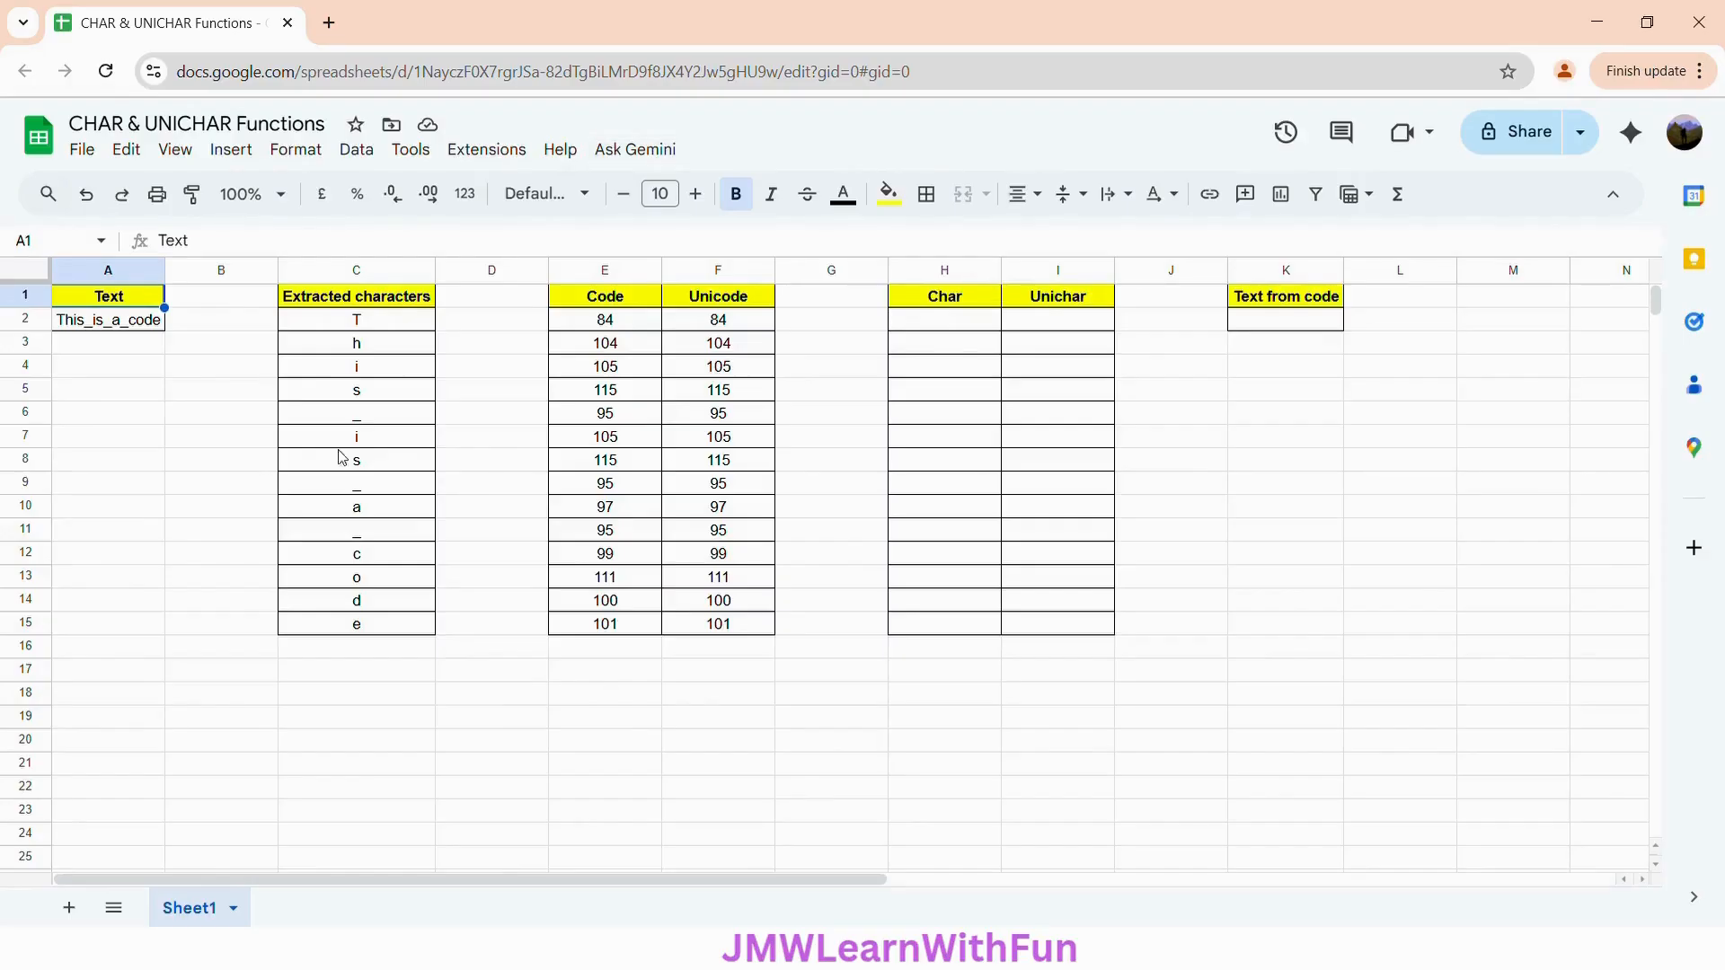
Examine the source text in A2, the extracted characters, the CODE and UNICODE formulas in E2 and F2, and the Char and Unichar headers.
{"action": "left_click", "coordinate": [87, 327]}
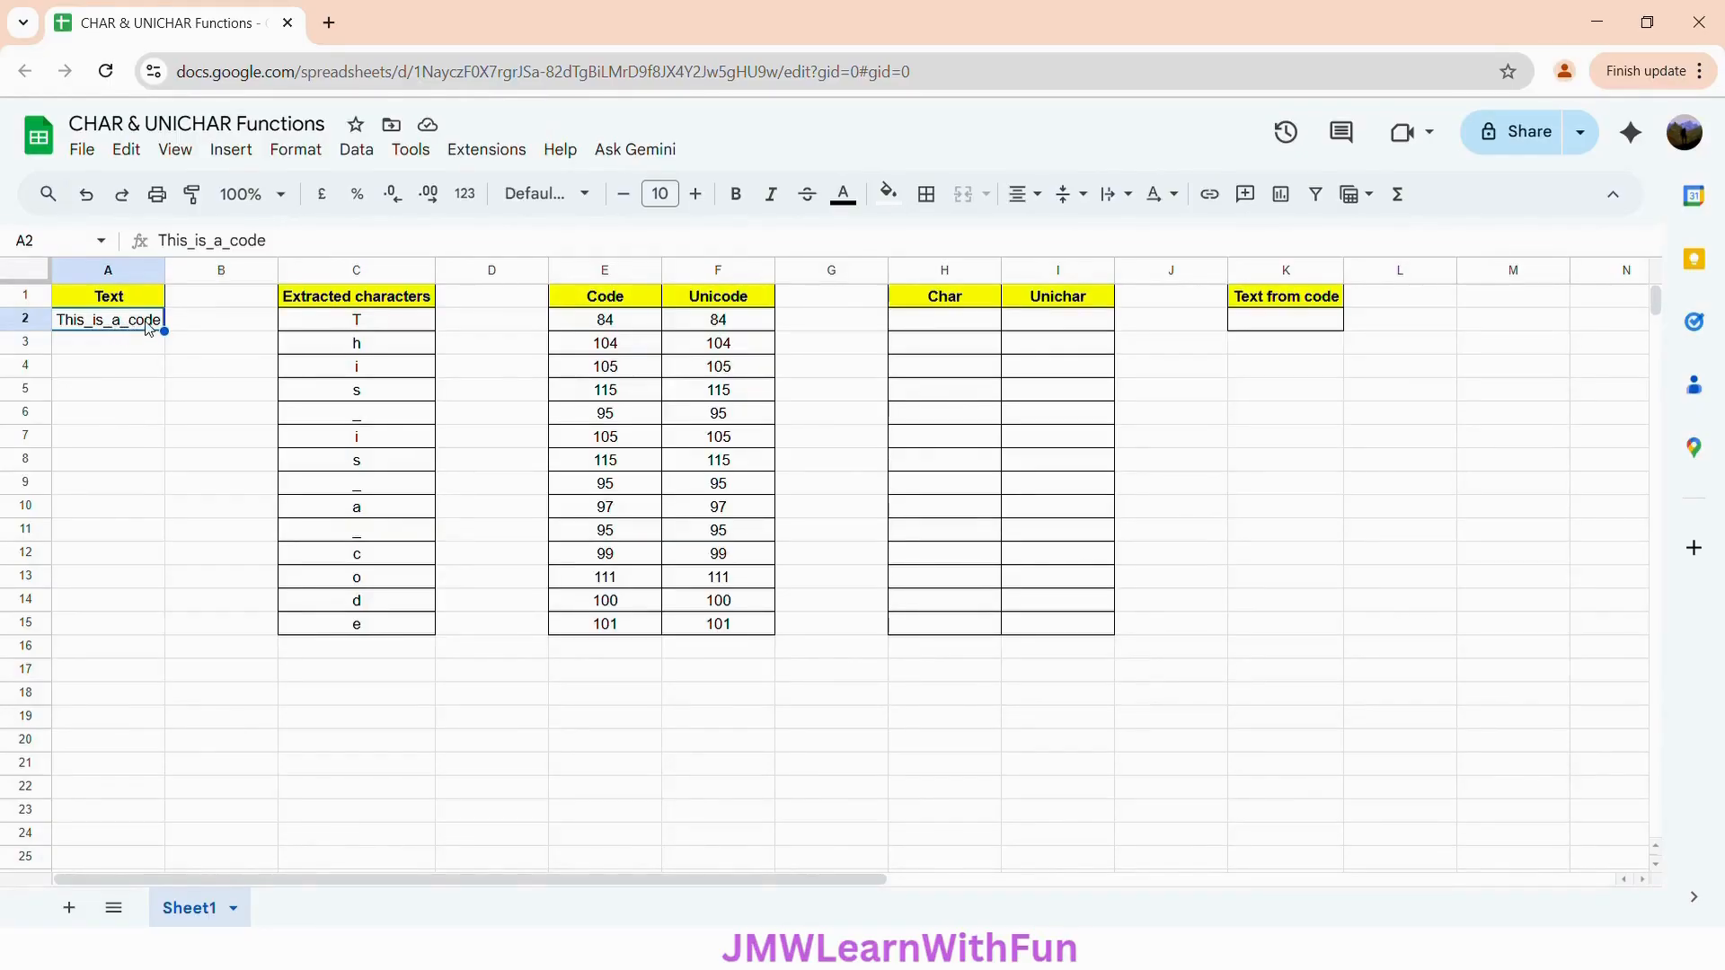
{"action": "left_click", "coordinate": [314, 301]}
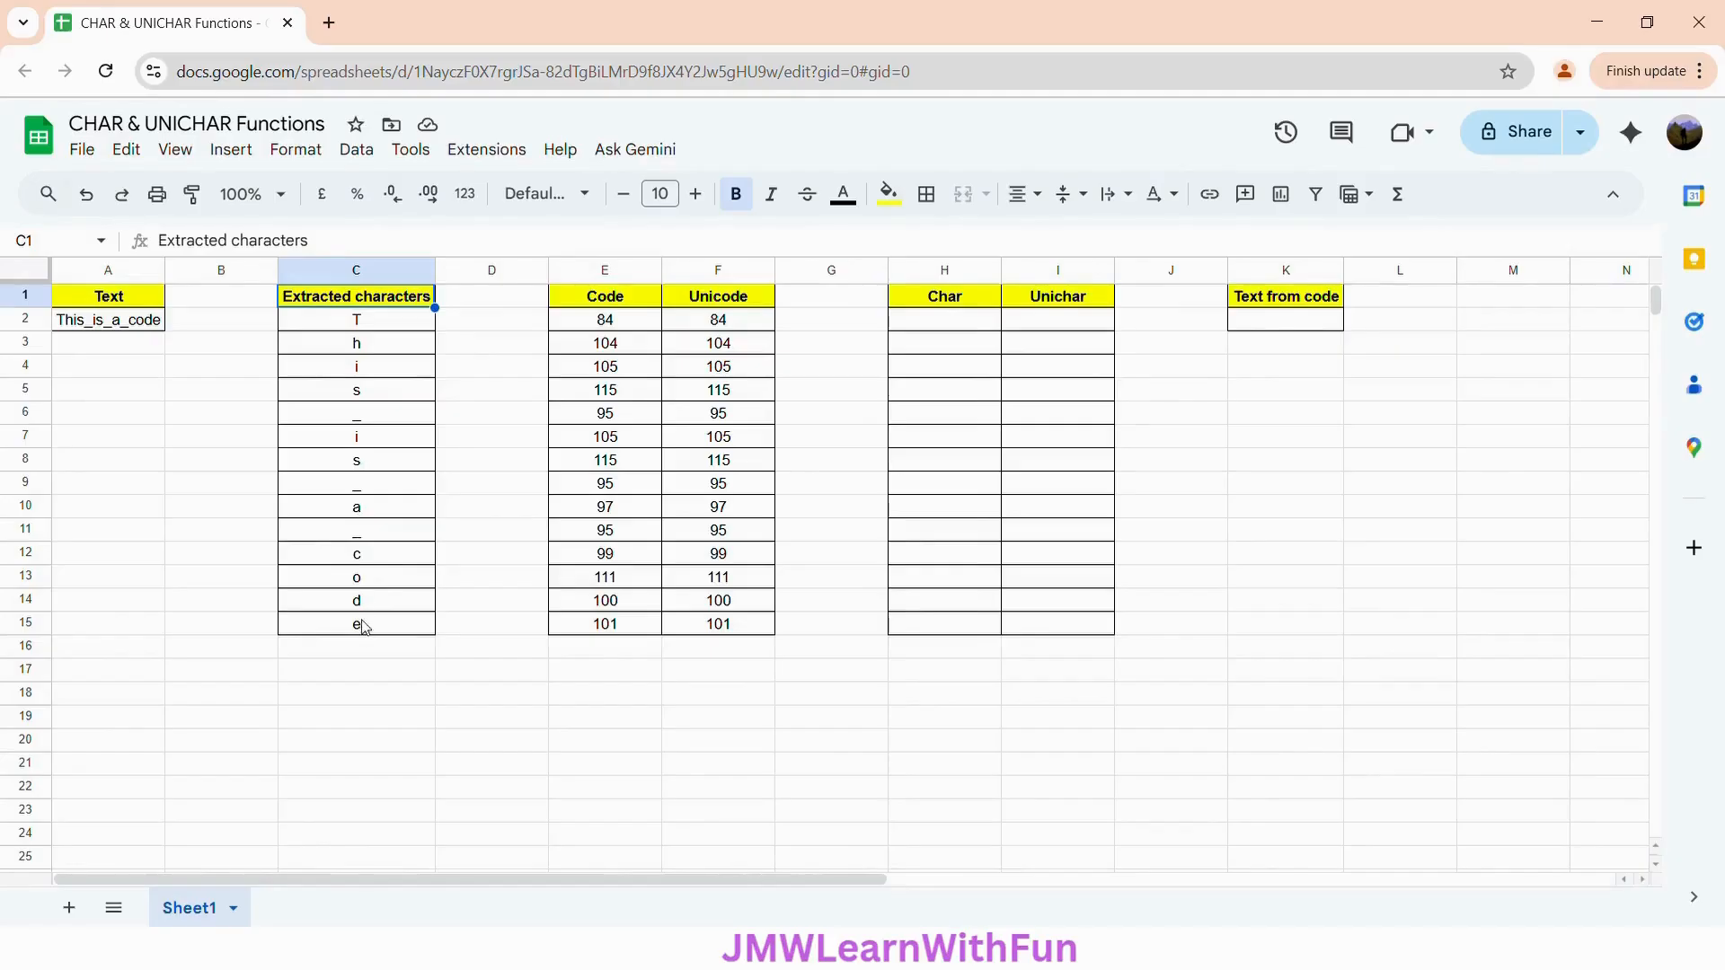
{"action": "left_click", "coordinate": [628, 303]}
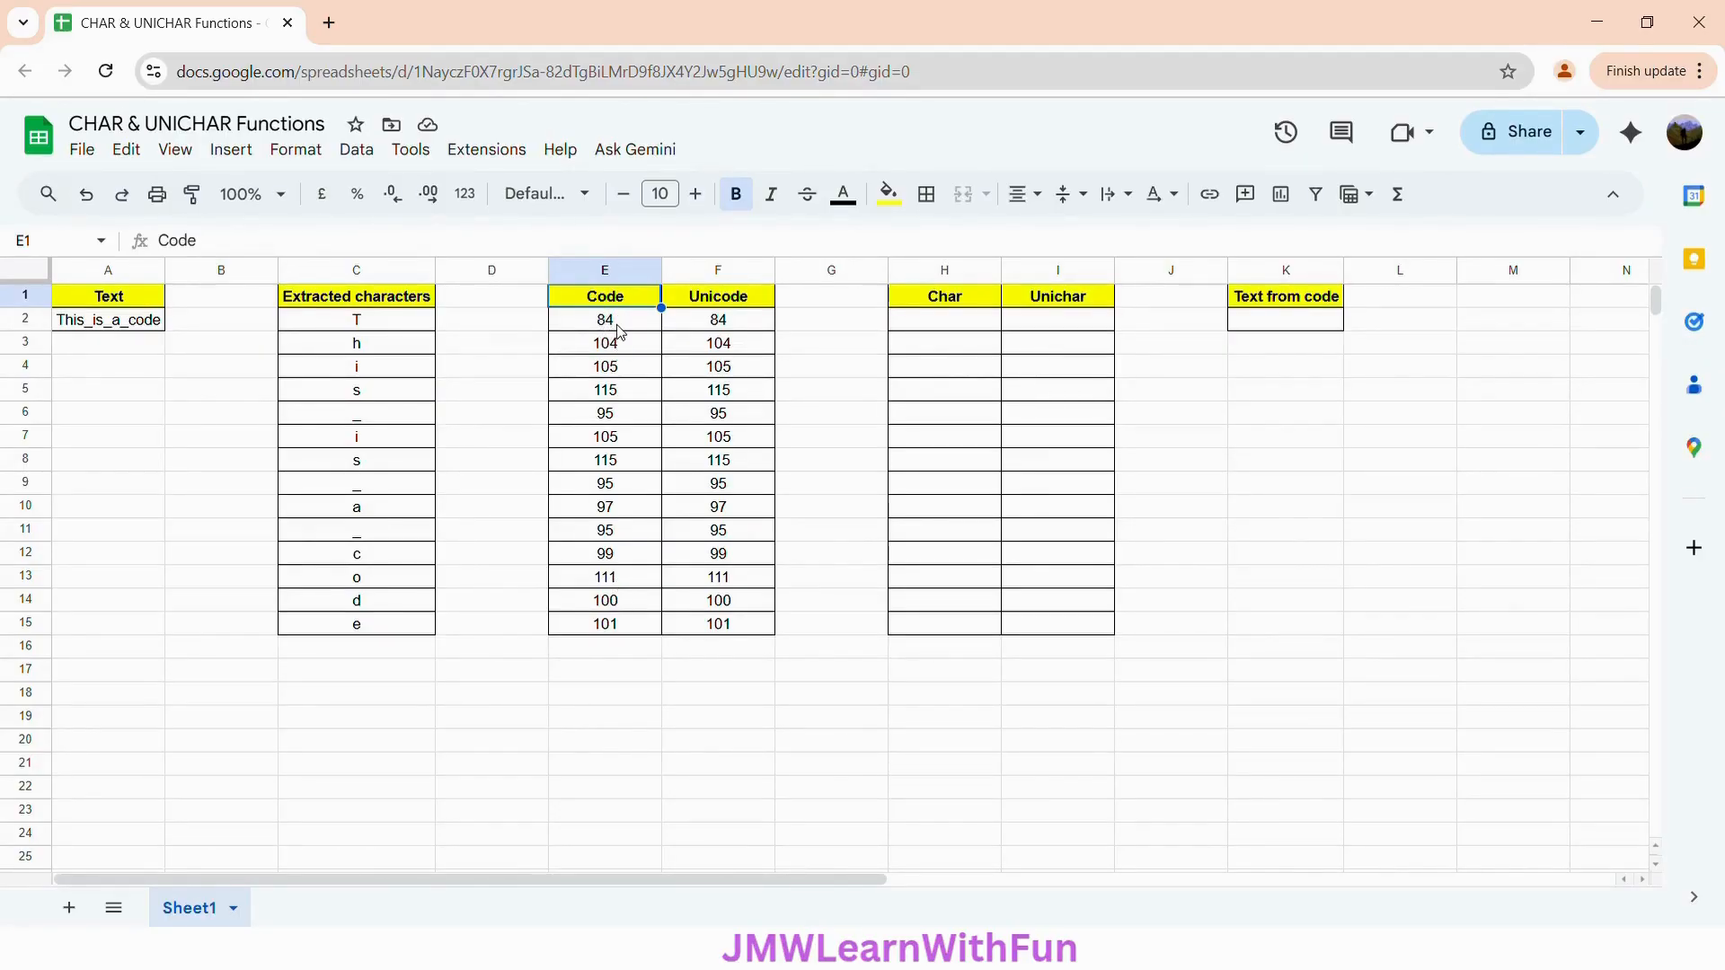
{"action": "left_click", "coordinate": [618, 323]}
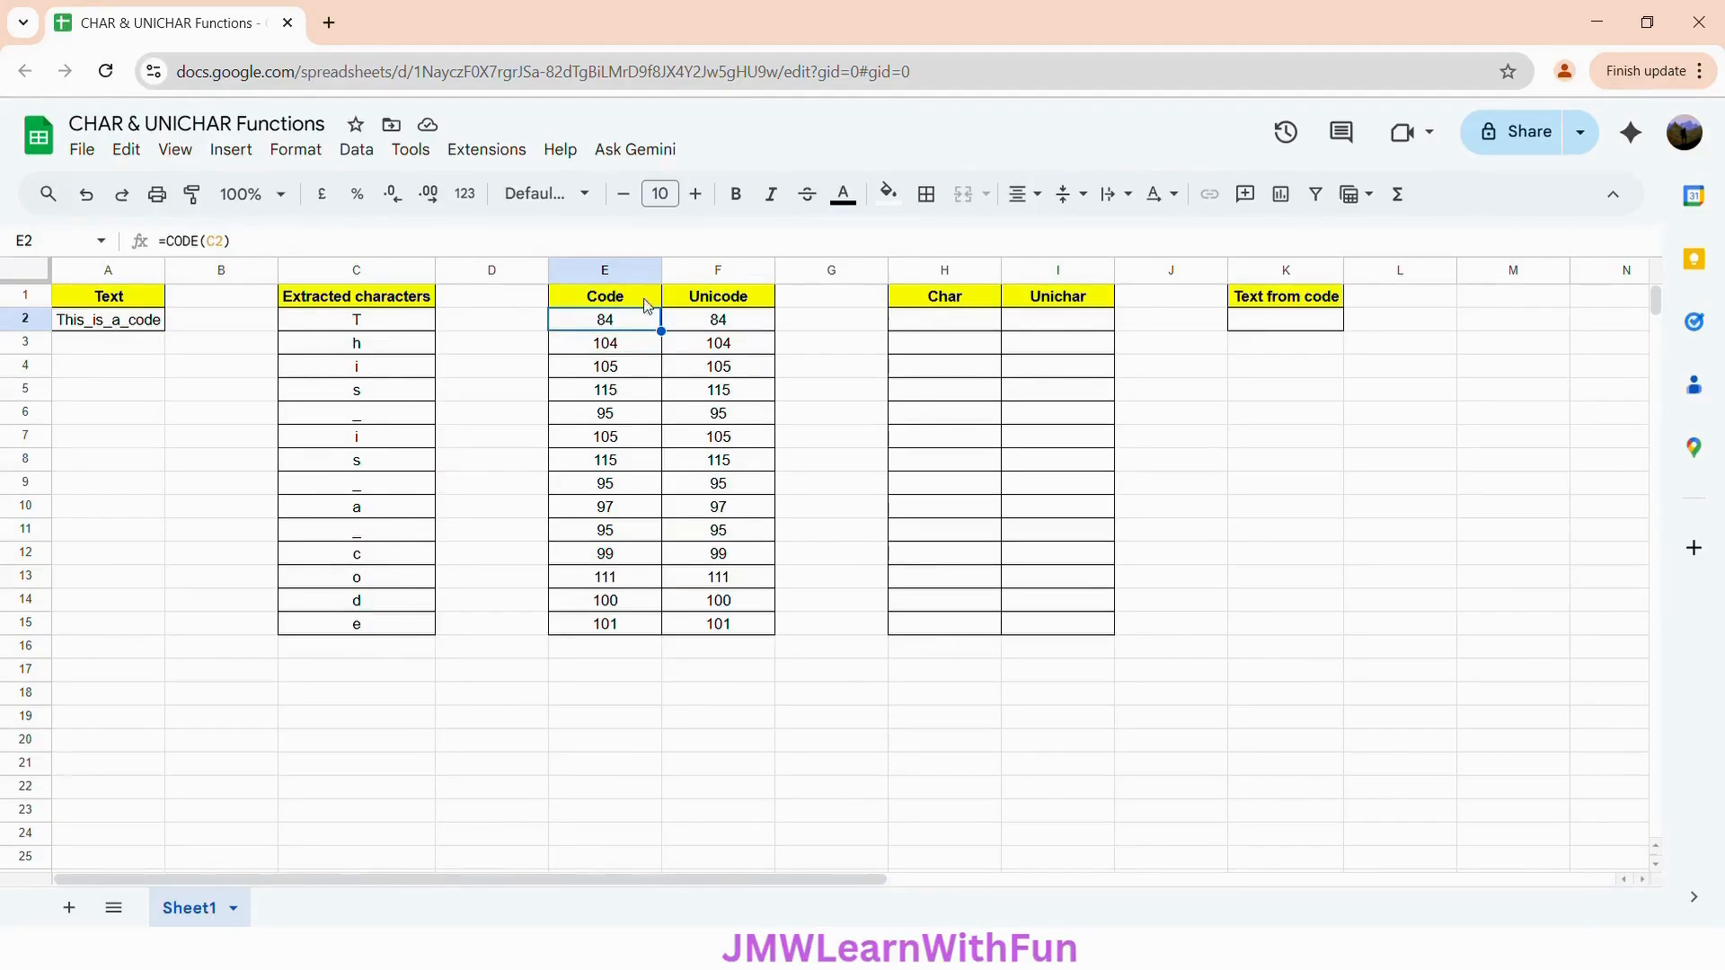
{"action": "left_click", "coordinate": [719, 301]}
{"action": "left_click", "coordinate": [719, 322]}
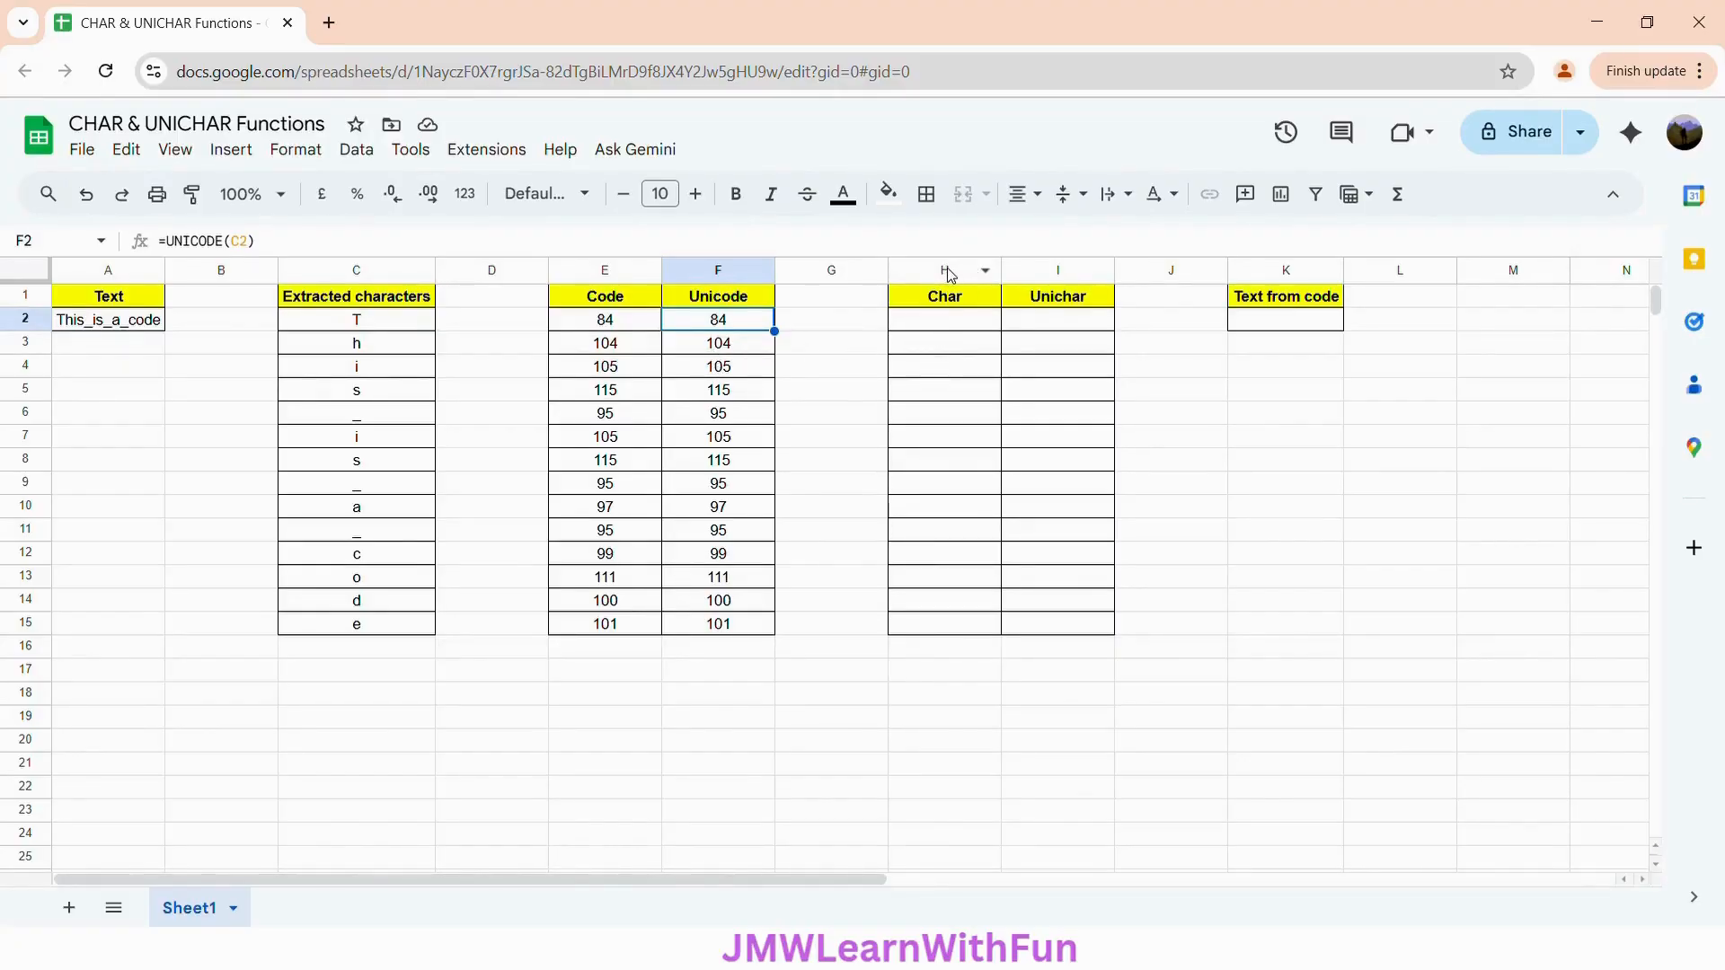
{"action": "left_click", "coordinate": [990, 302]}
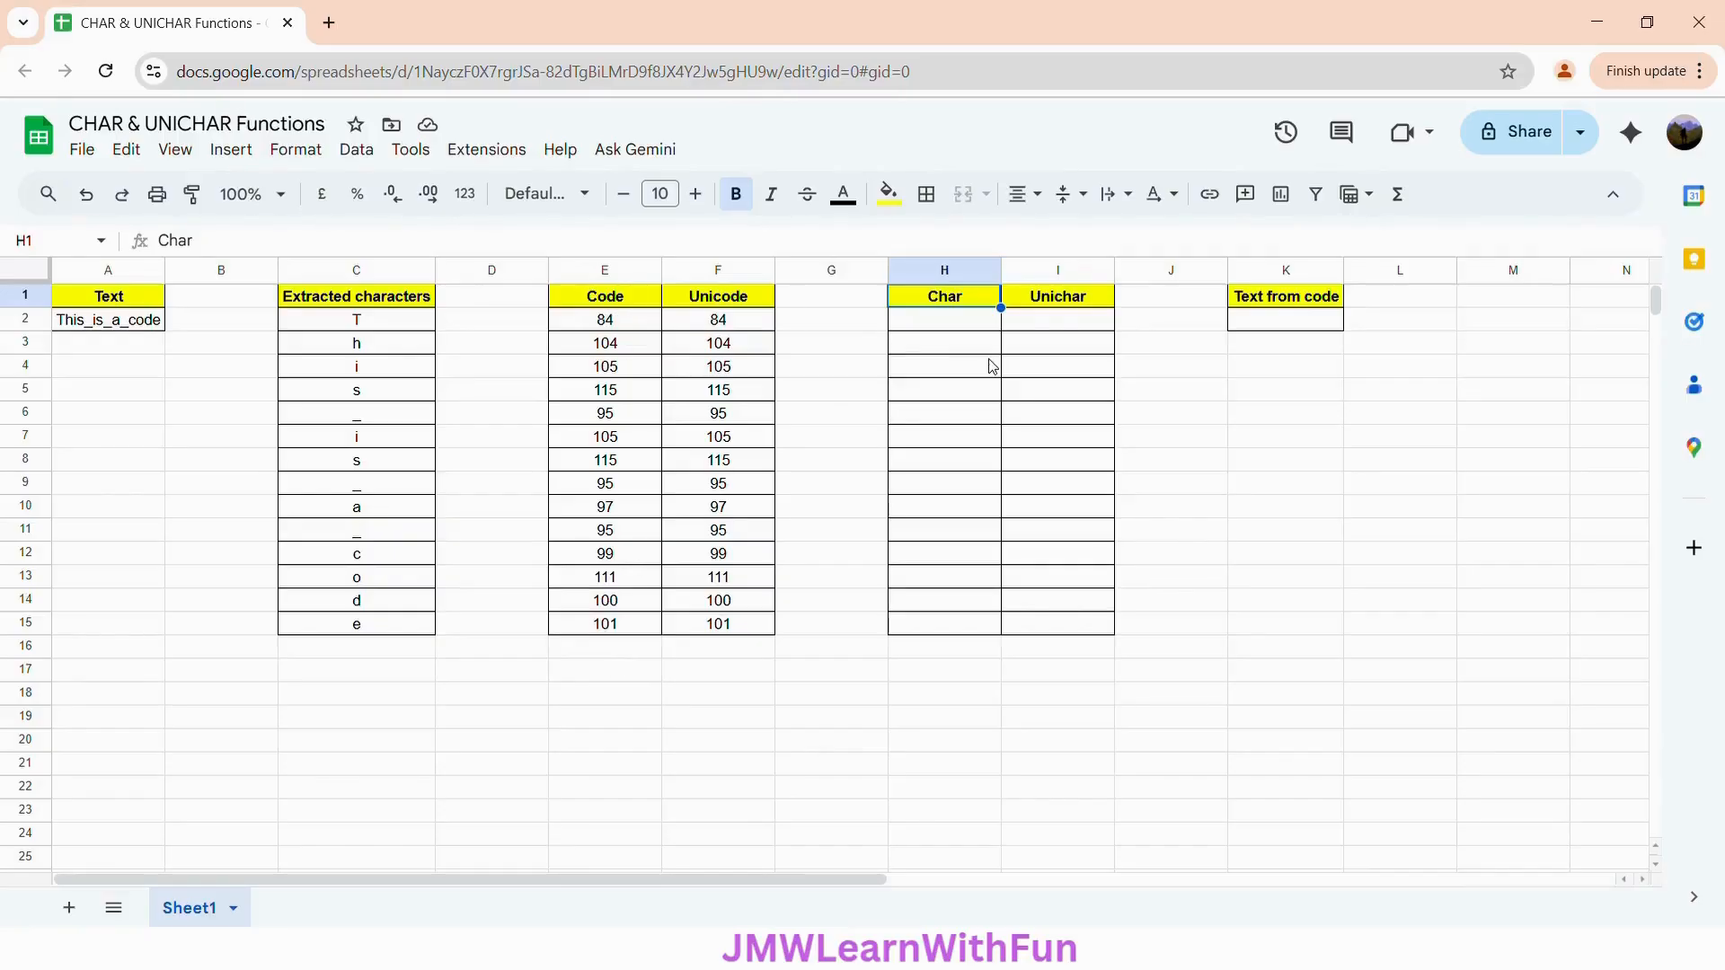
{"action": "left_click", "coordinate": [1060, 305]}
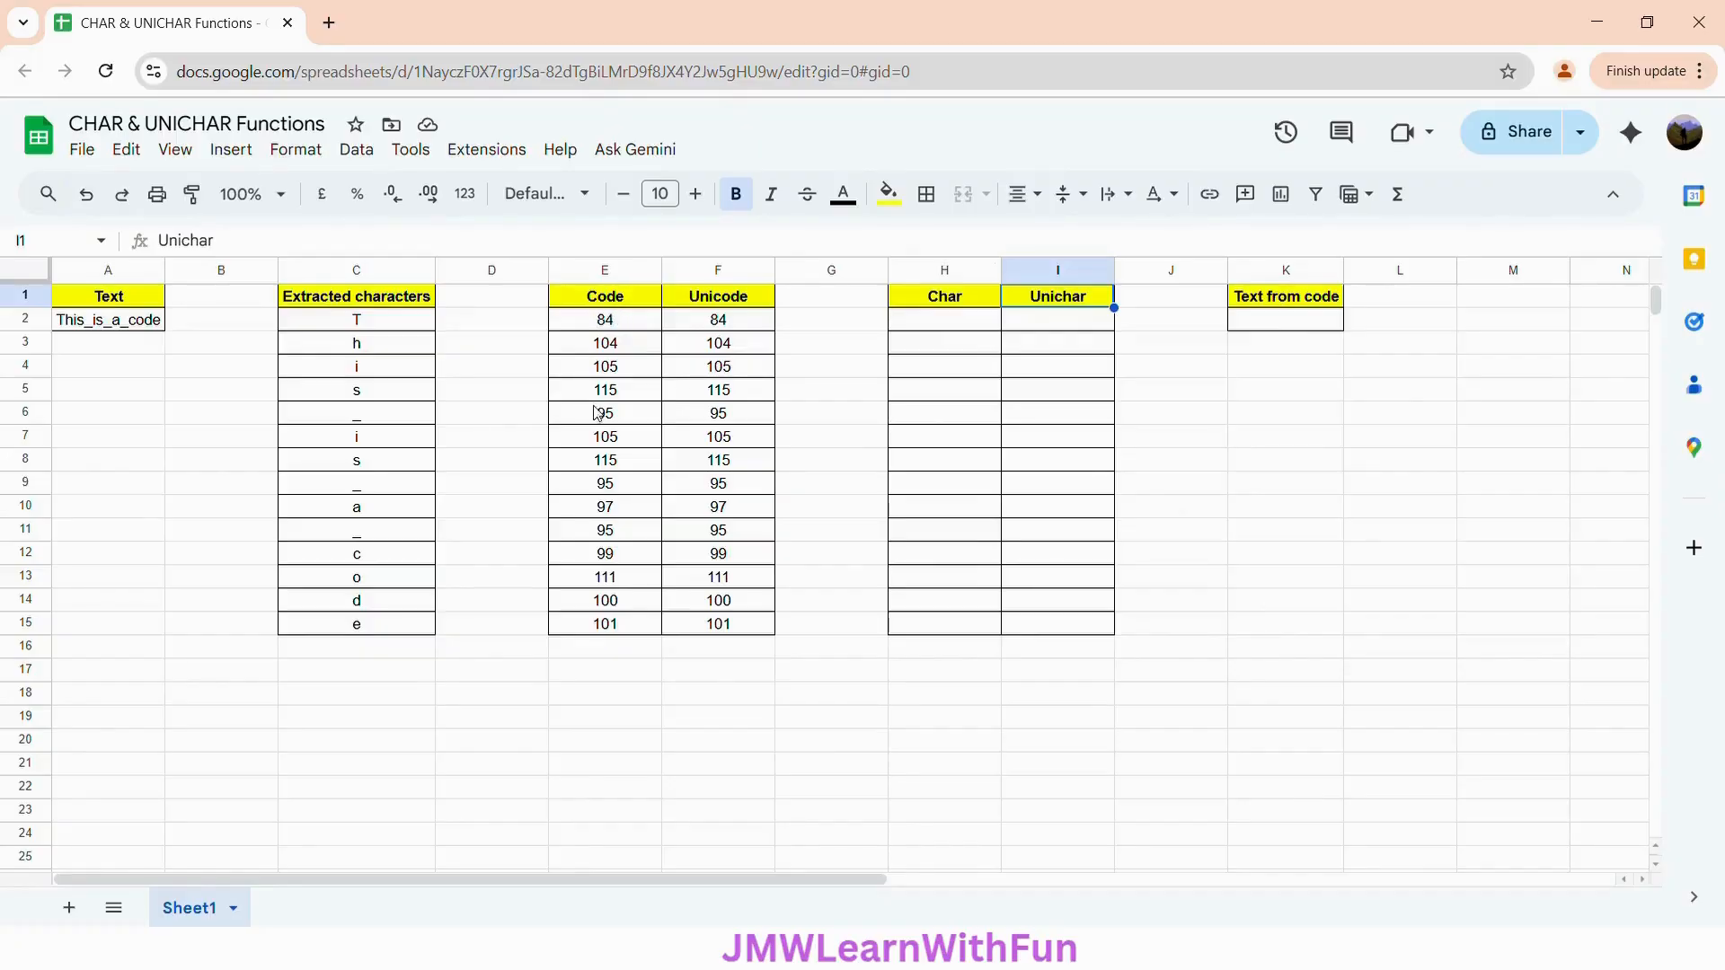
Enter the formula =CHAR(E2) in cell H2 to convert the first code number into its character.
{"action": "left_click", "coordinate": [943, 325]}
{"action": "type", "text": "="}
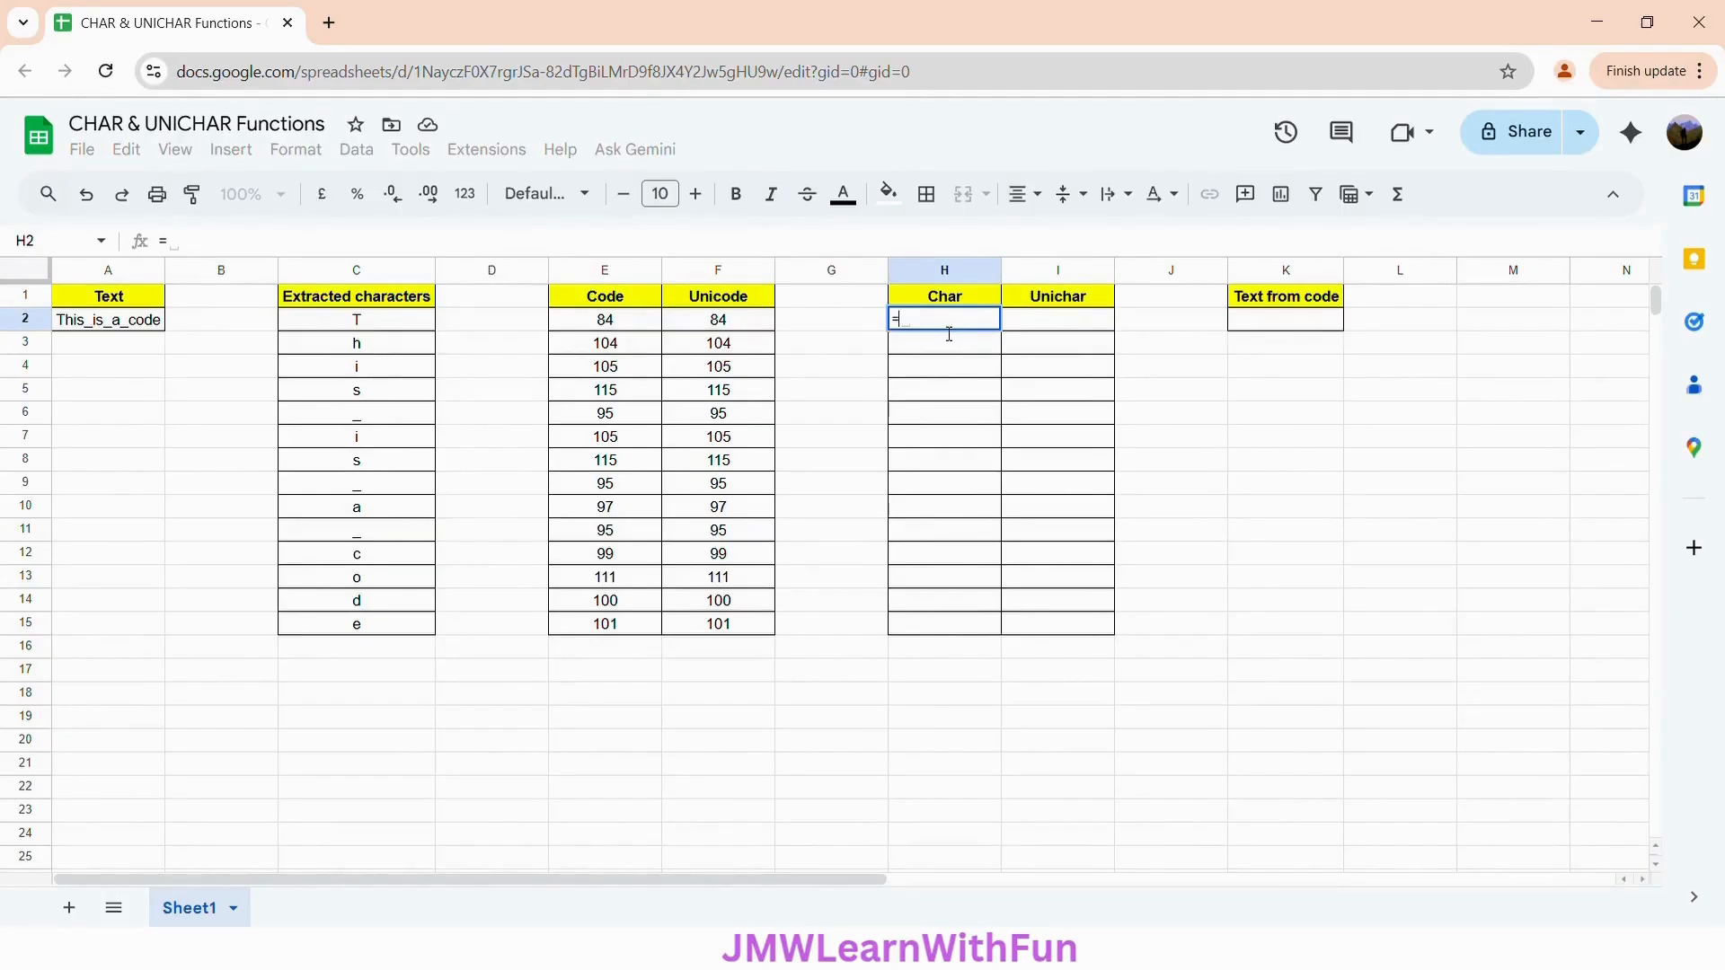
{"action": "type", "text": "CHAR"}
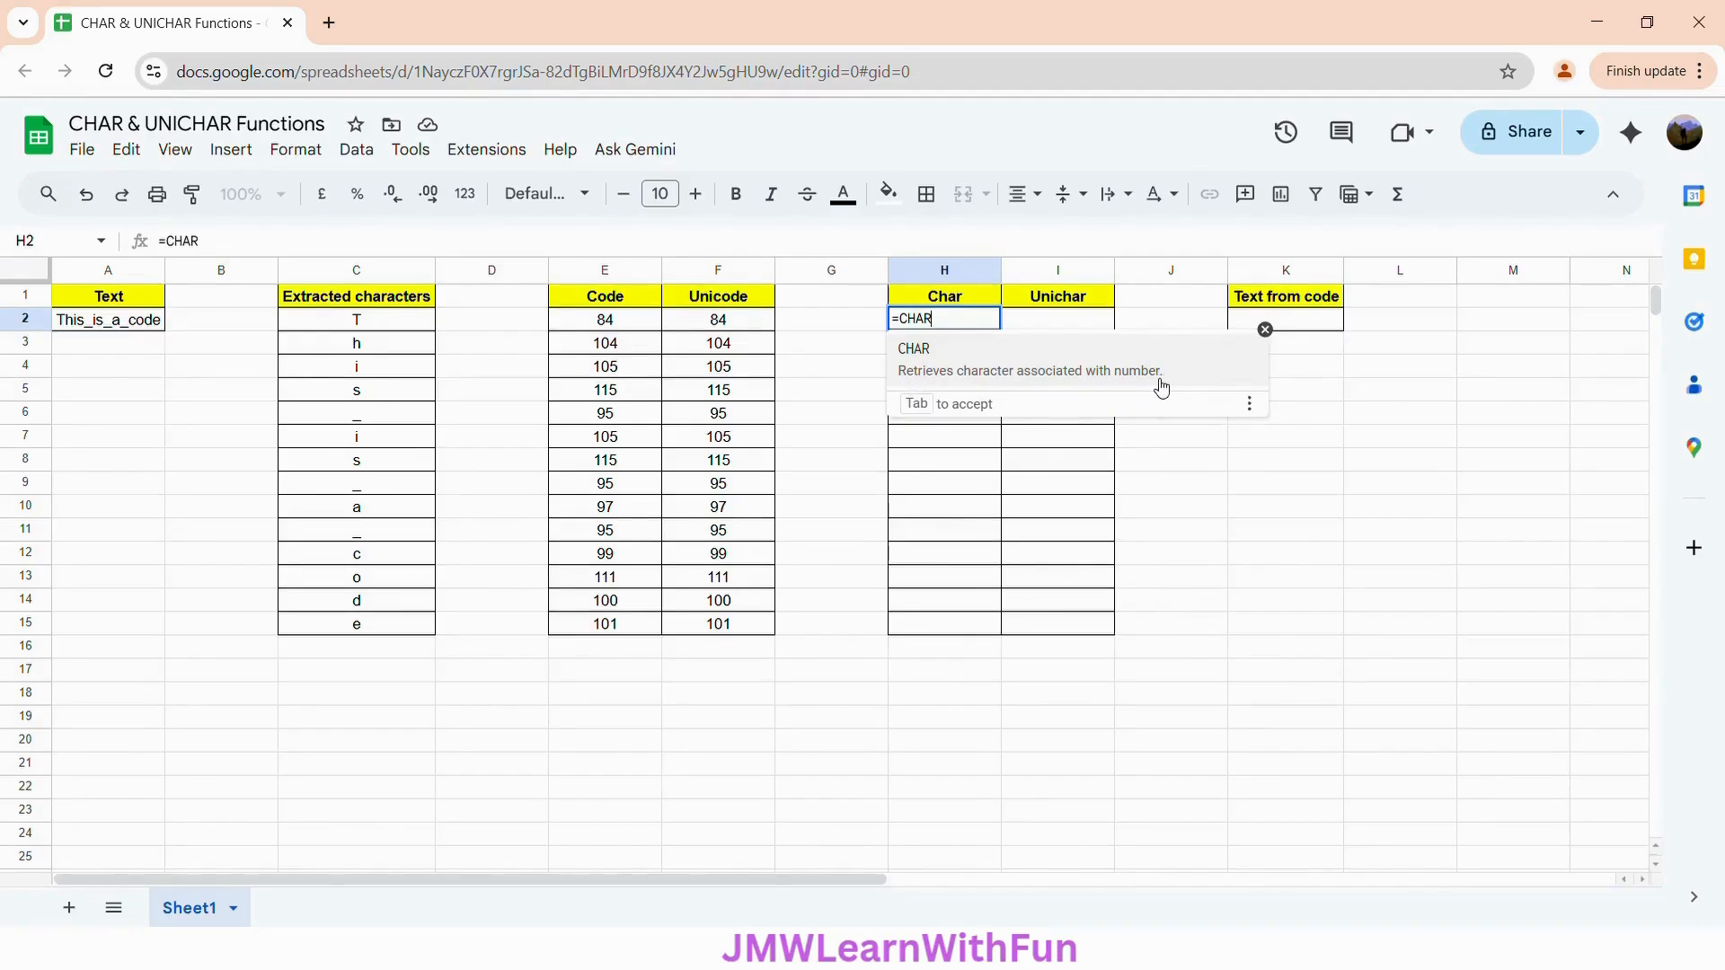
{"action": "type", "text": "("}
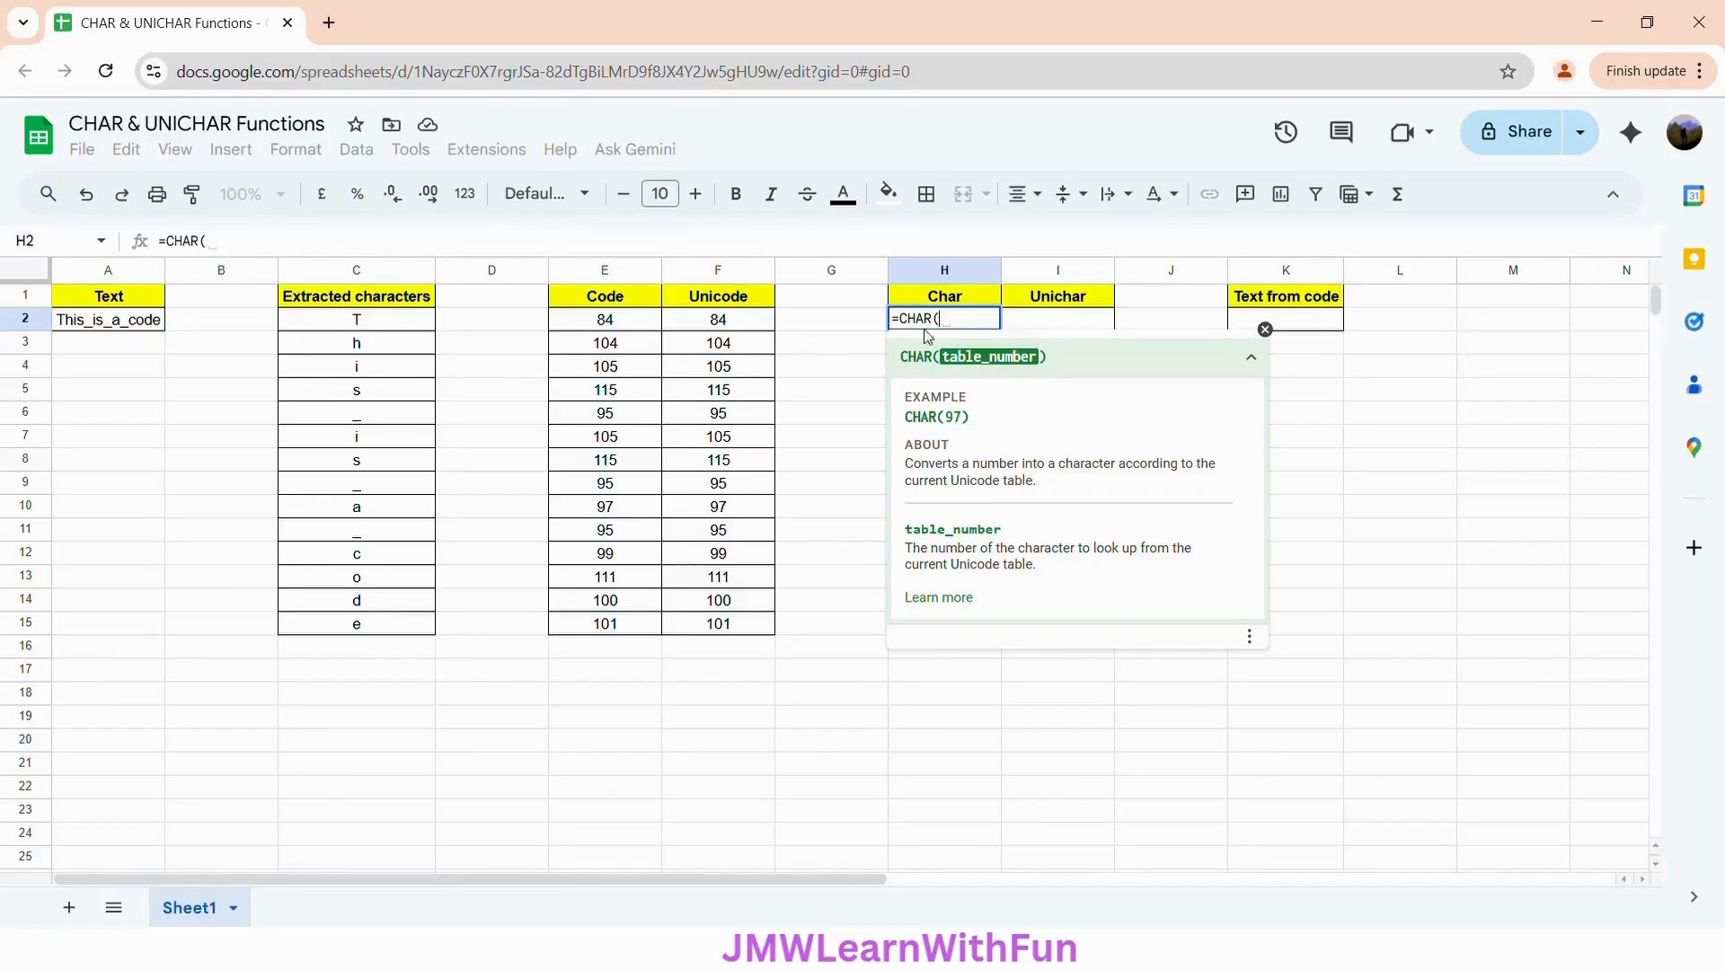
{"action": "left_click", "coordinate": [632, 327]}
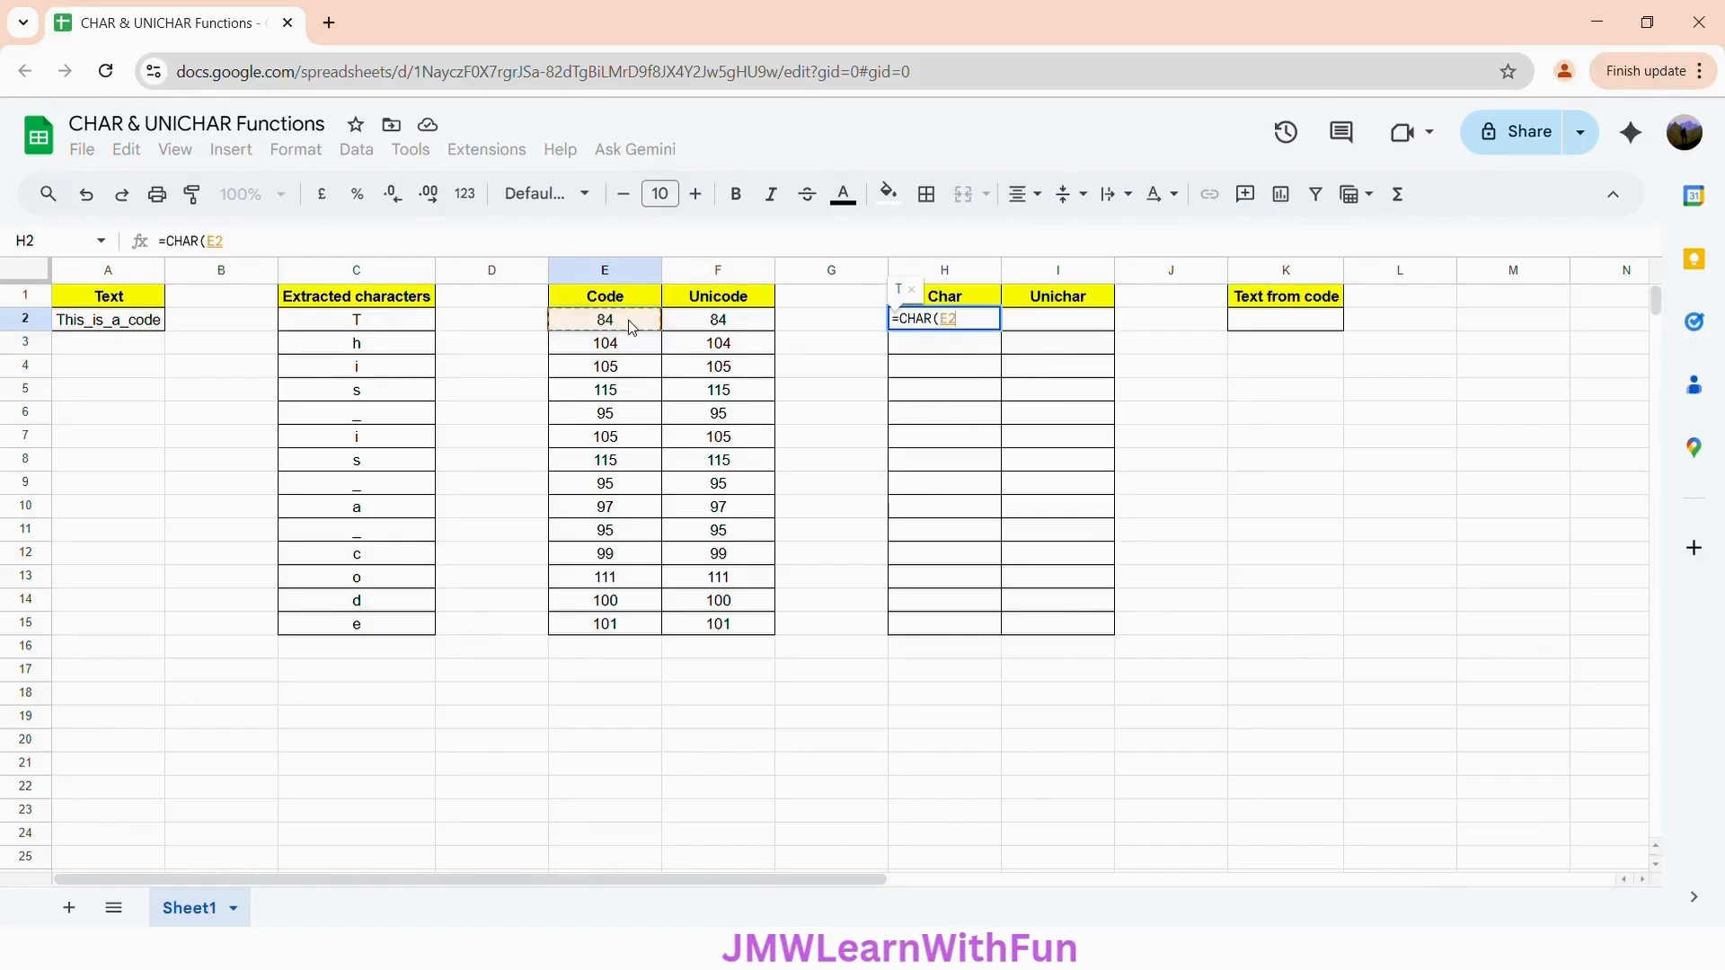
{"action": "type", "text": ")"}
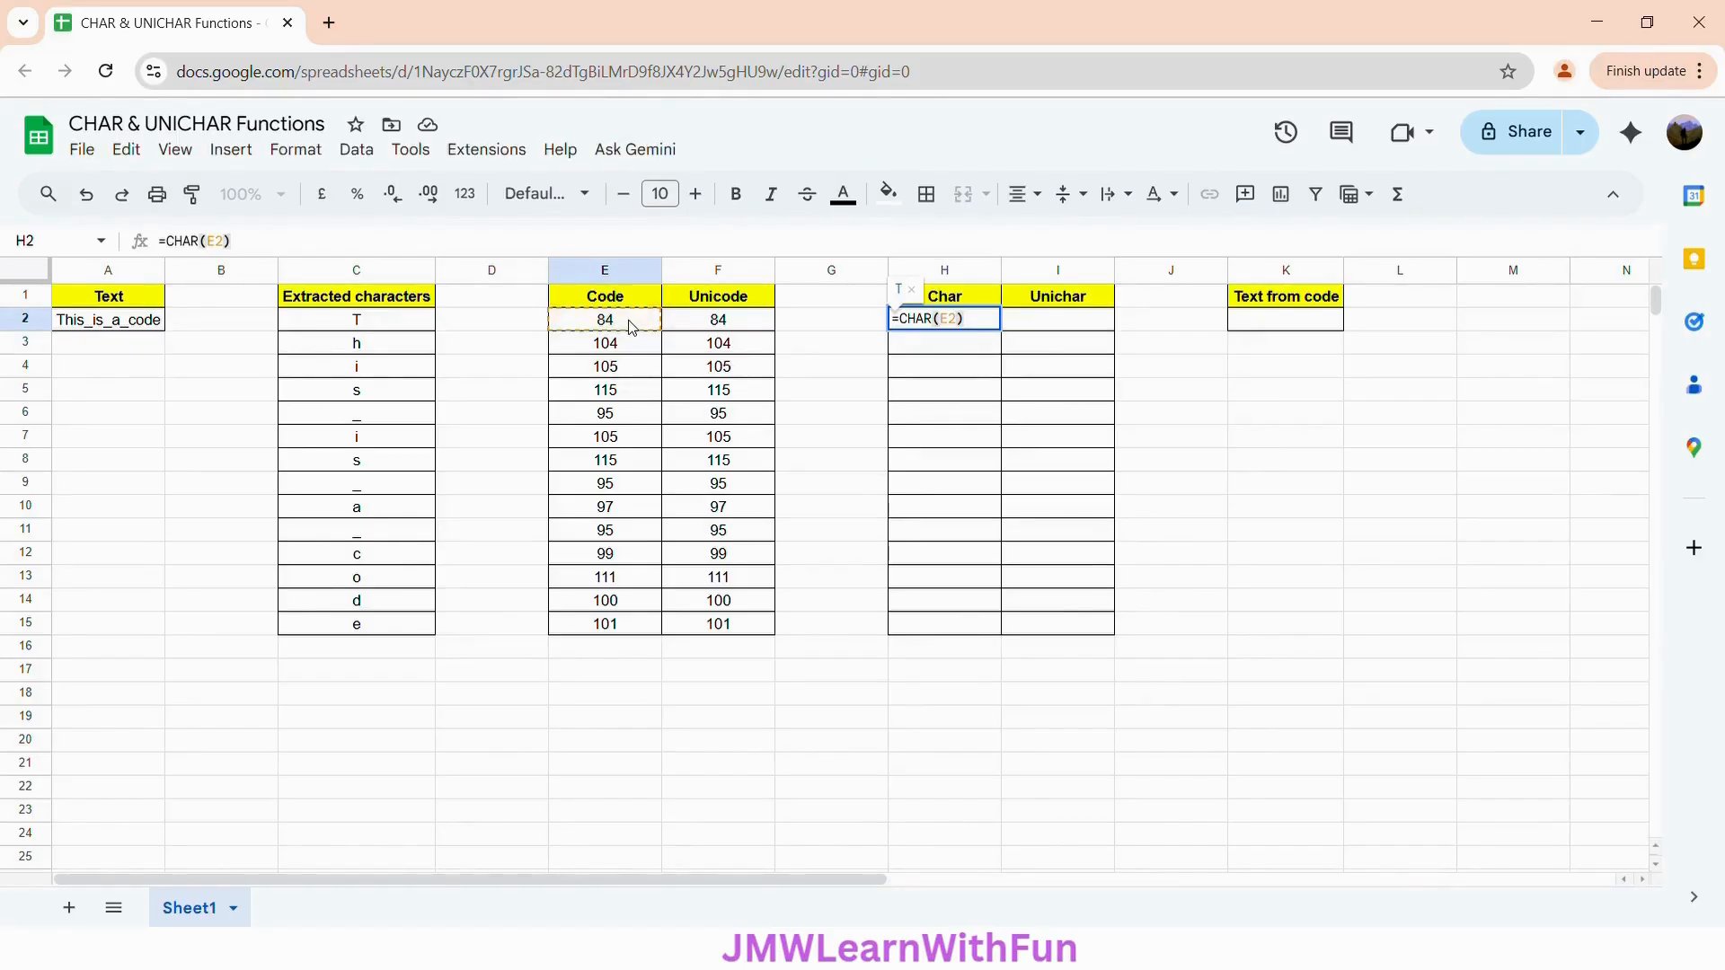
{"action": "key", "text": "Return"}
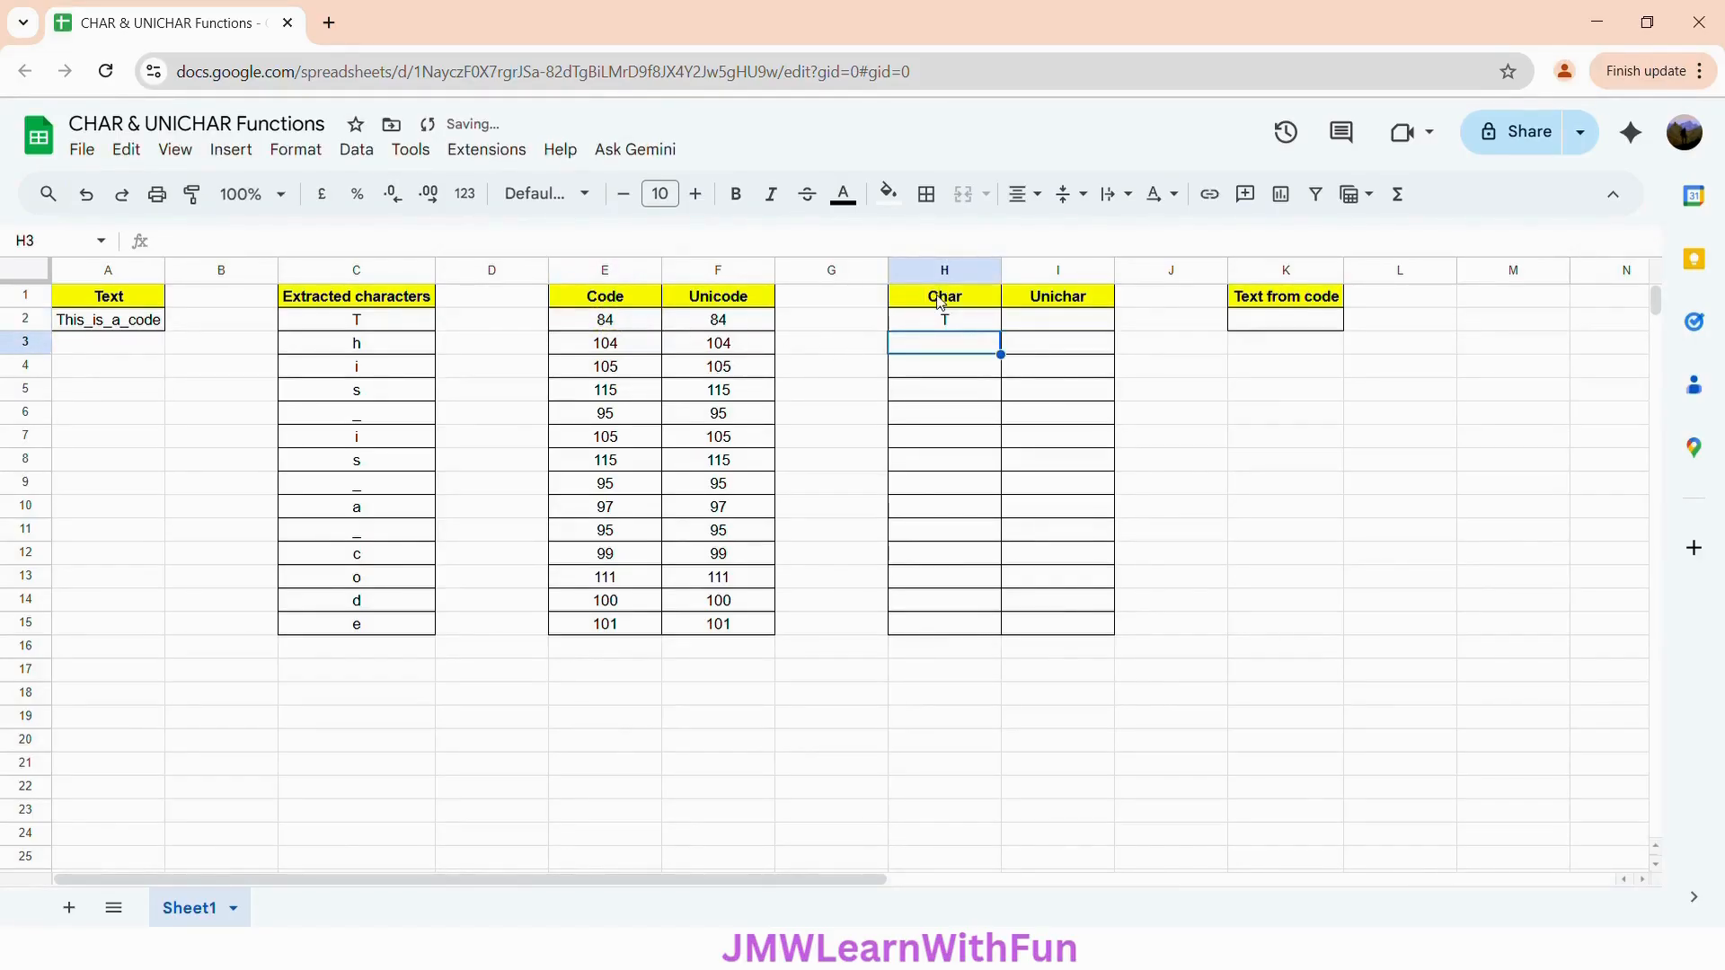
Fill the CHAR formula from H2 down through H15 to convert the remaining codes.
{"action": "left_click", "coordinate": [978, 325]}
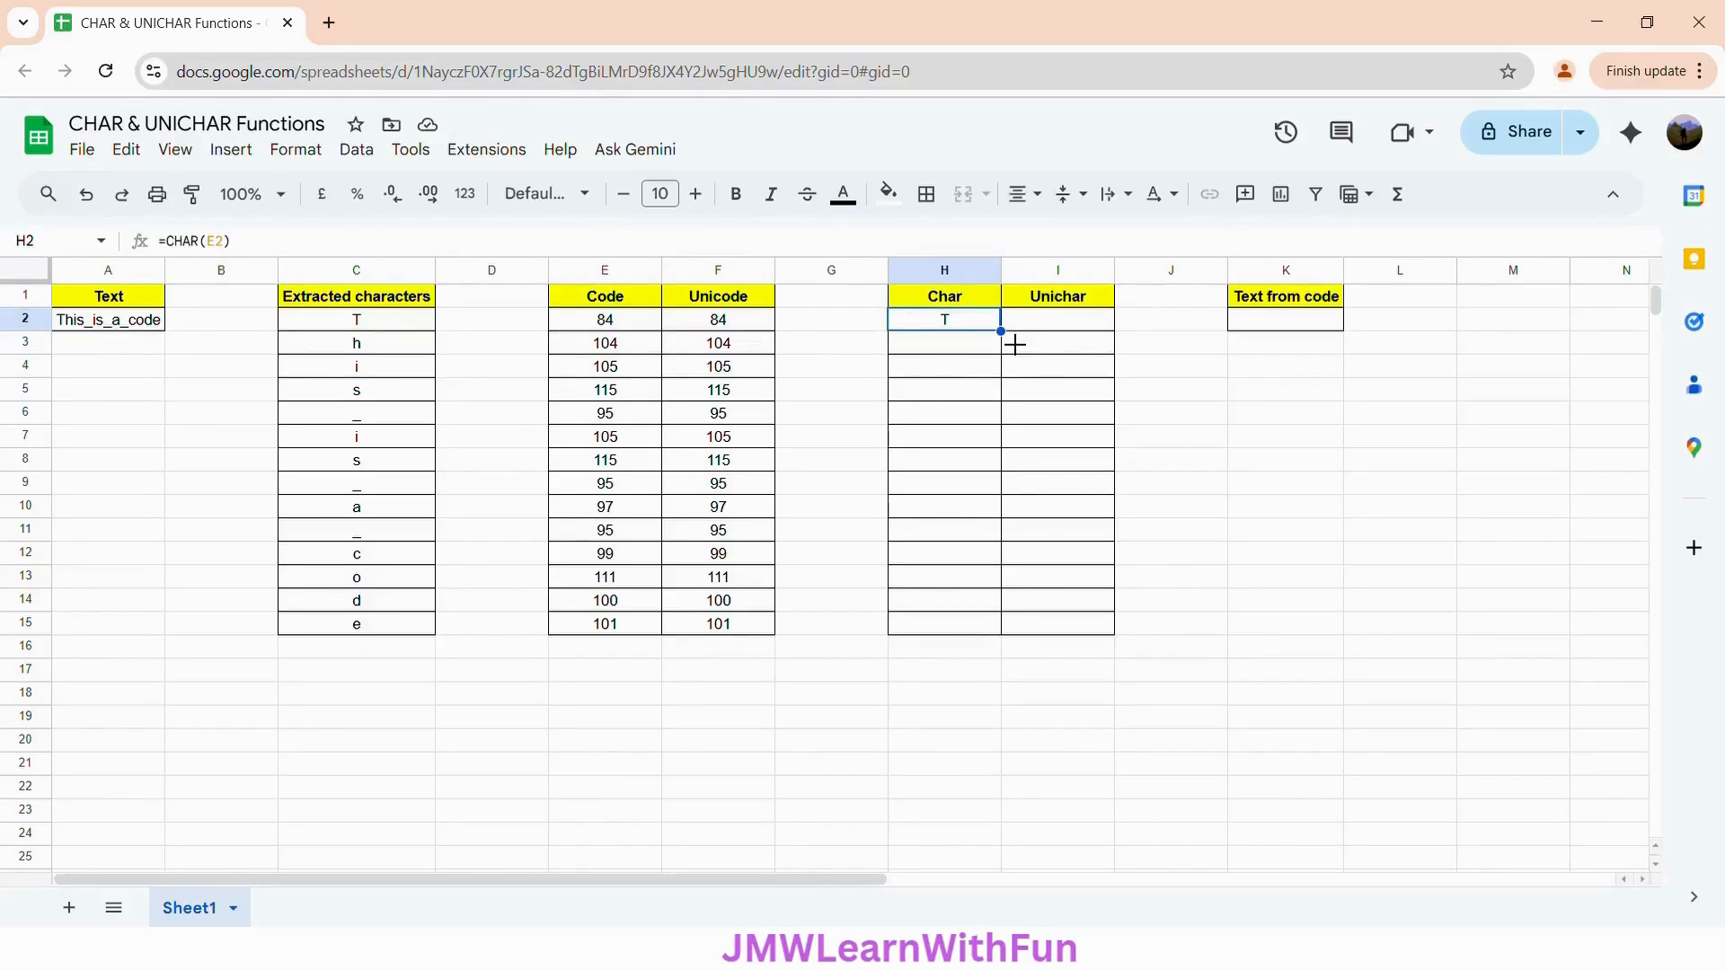
{"action": "left_click_drag", "start_coordinate": [1015, 345], "coordinate": [1008, 639]}
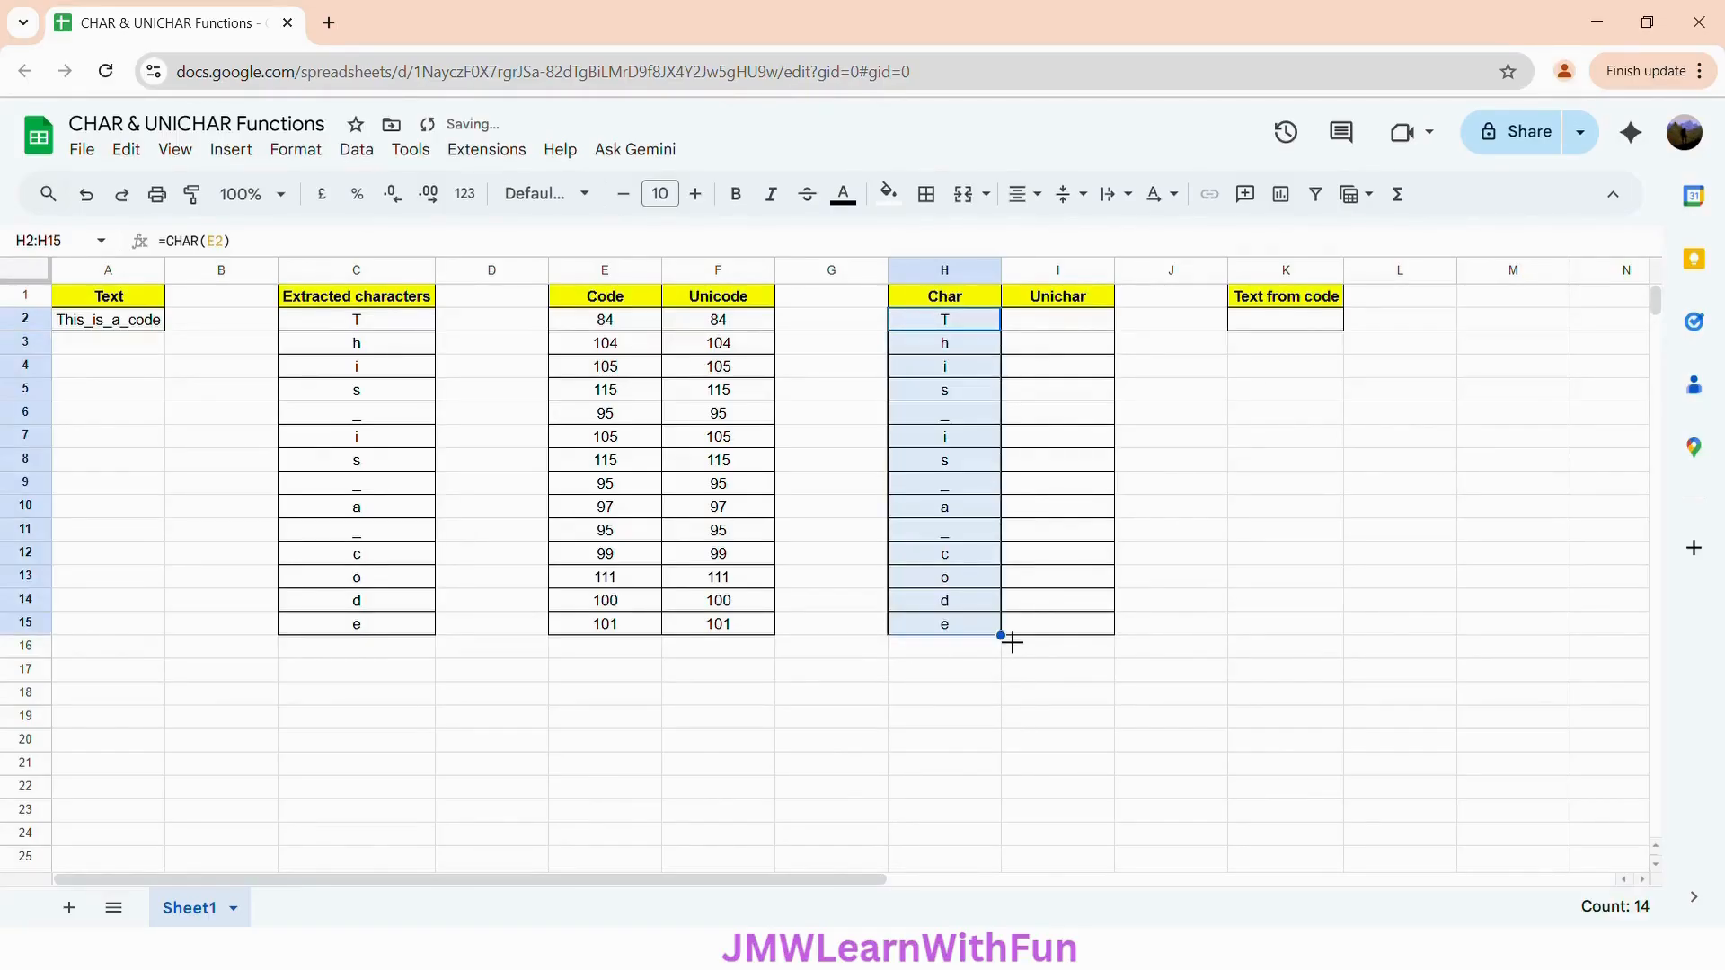
{"action": "left_click", "coordinate": [950, 332]}
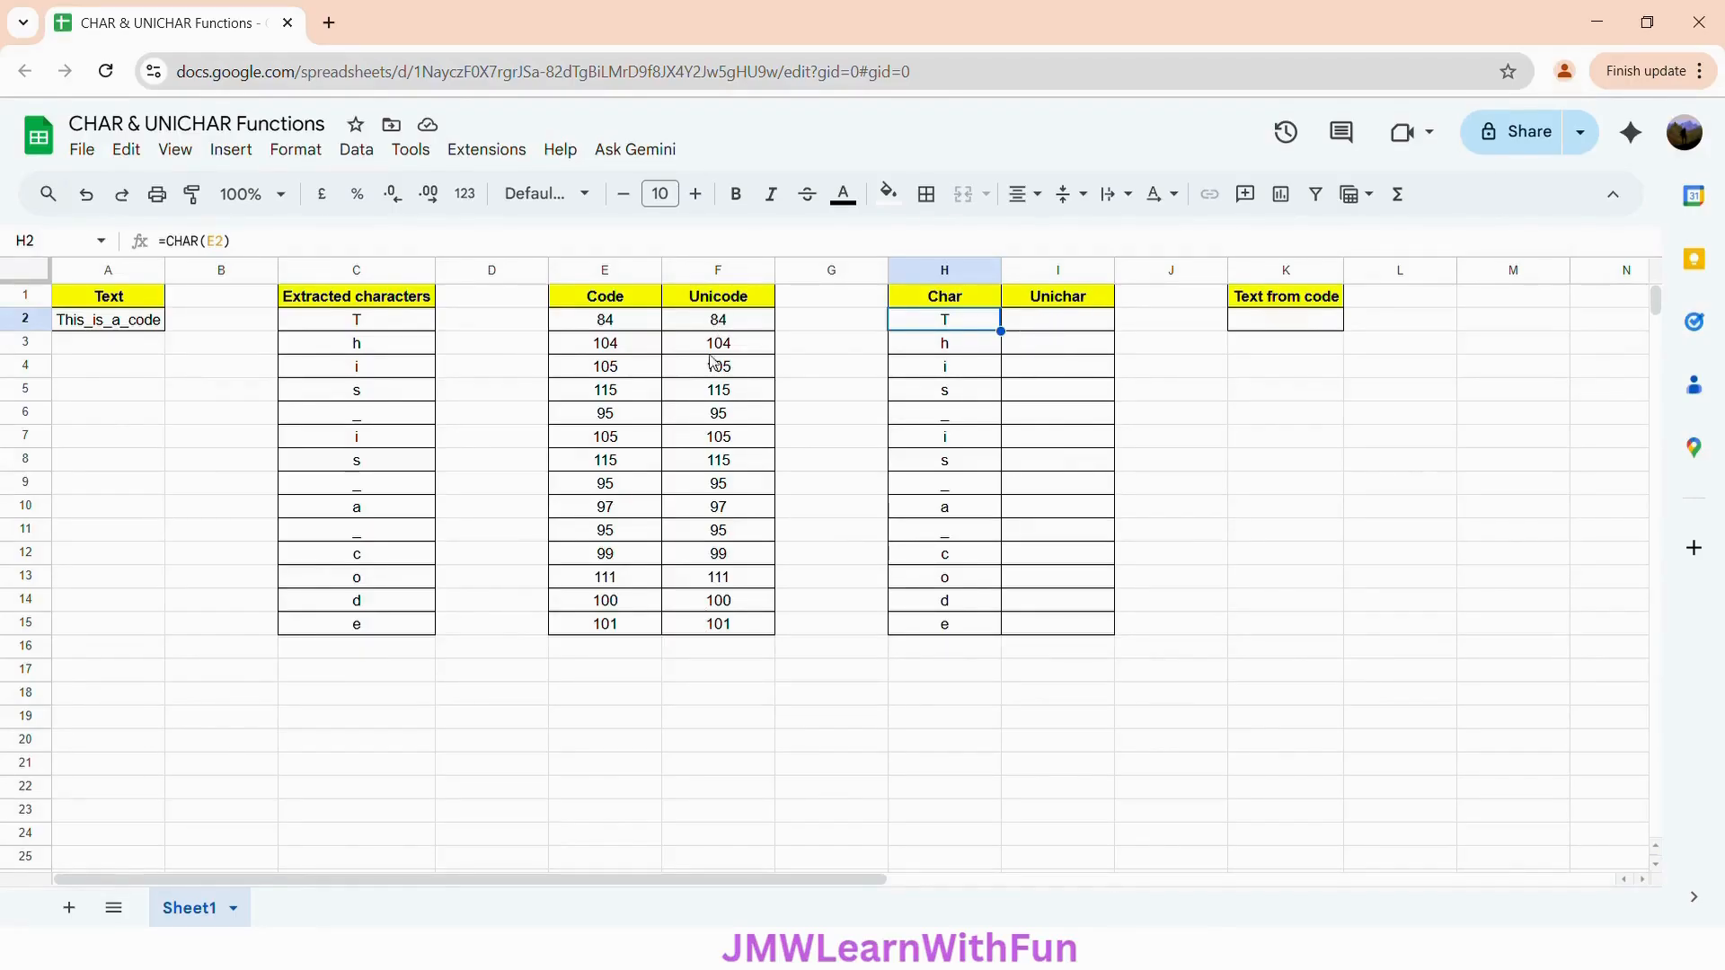
Enter =UNICHAR(F2) in cell I2 and accept the suggested auto-fill for the rest of the Unichar column through I15.
{"action": "left_click", "coordinate": [1059, 326]}
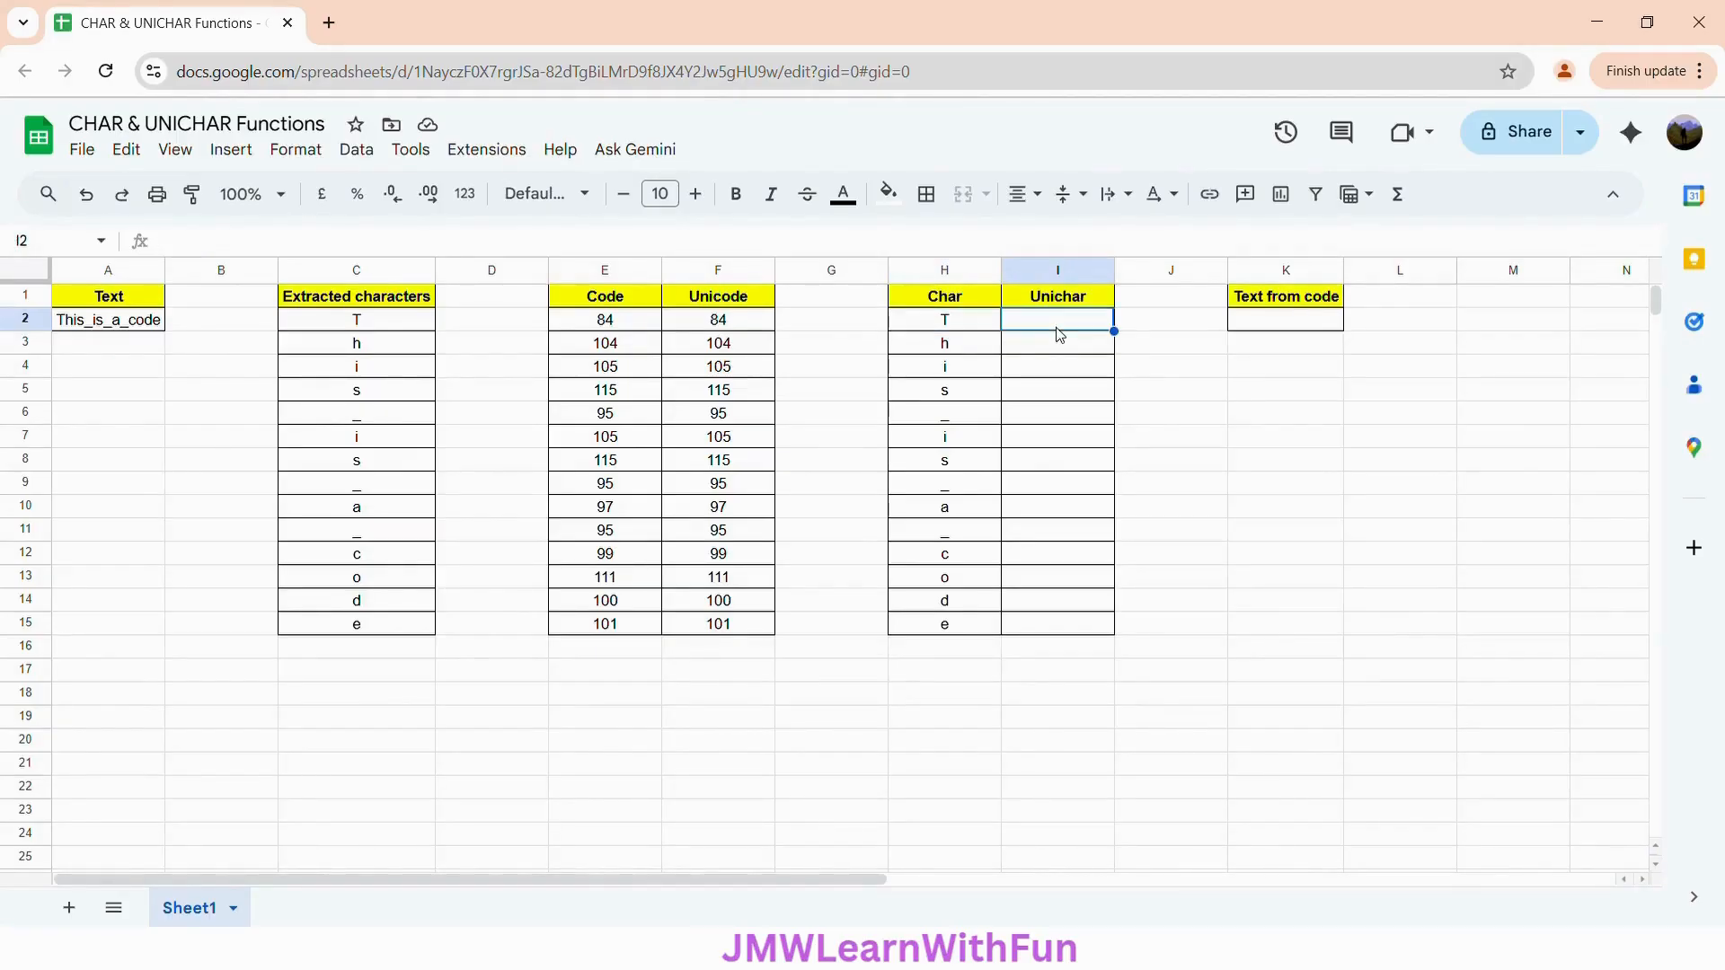
{"action": "type", "text": "=U"}
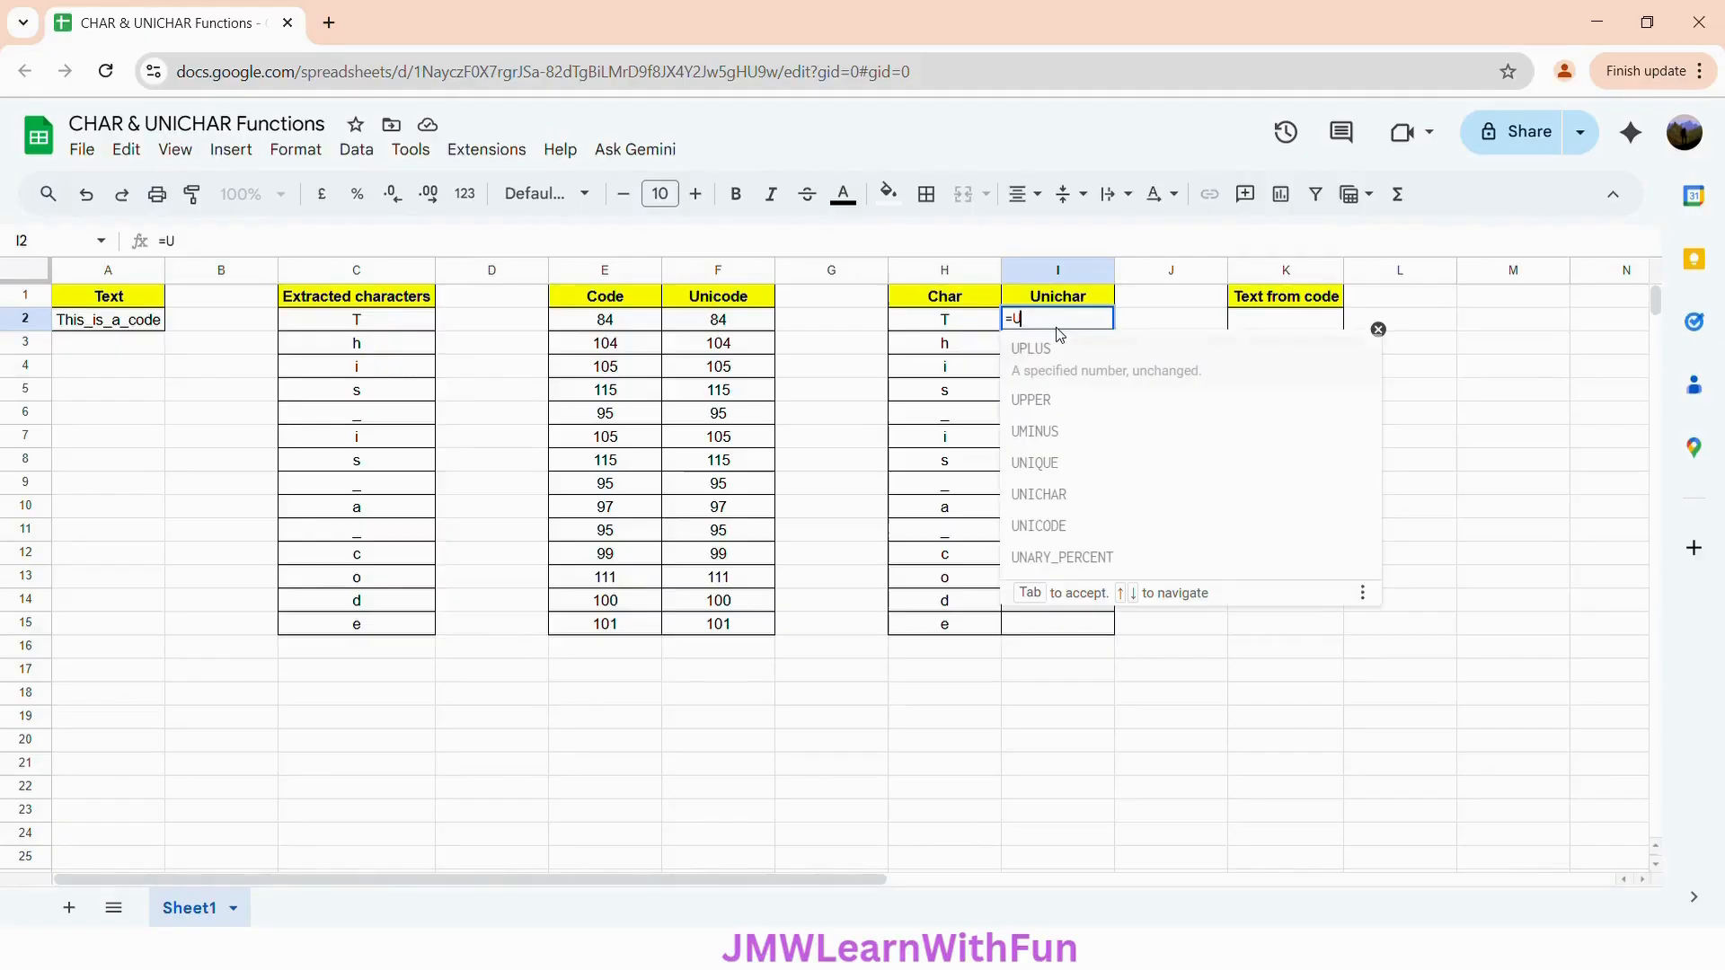
{"action": "type", "text": "NICHAR"}
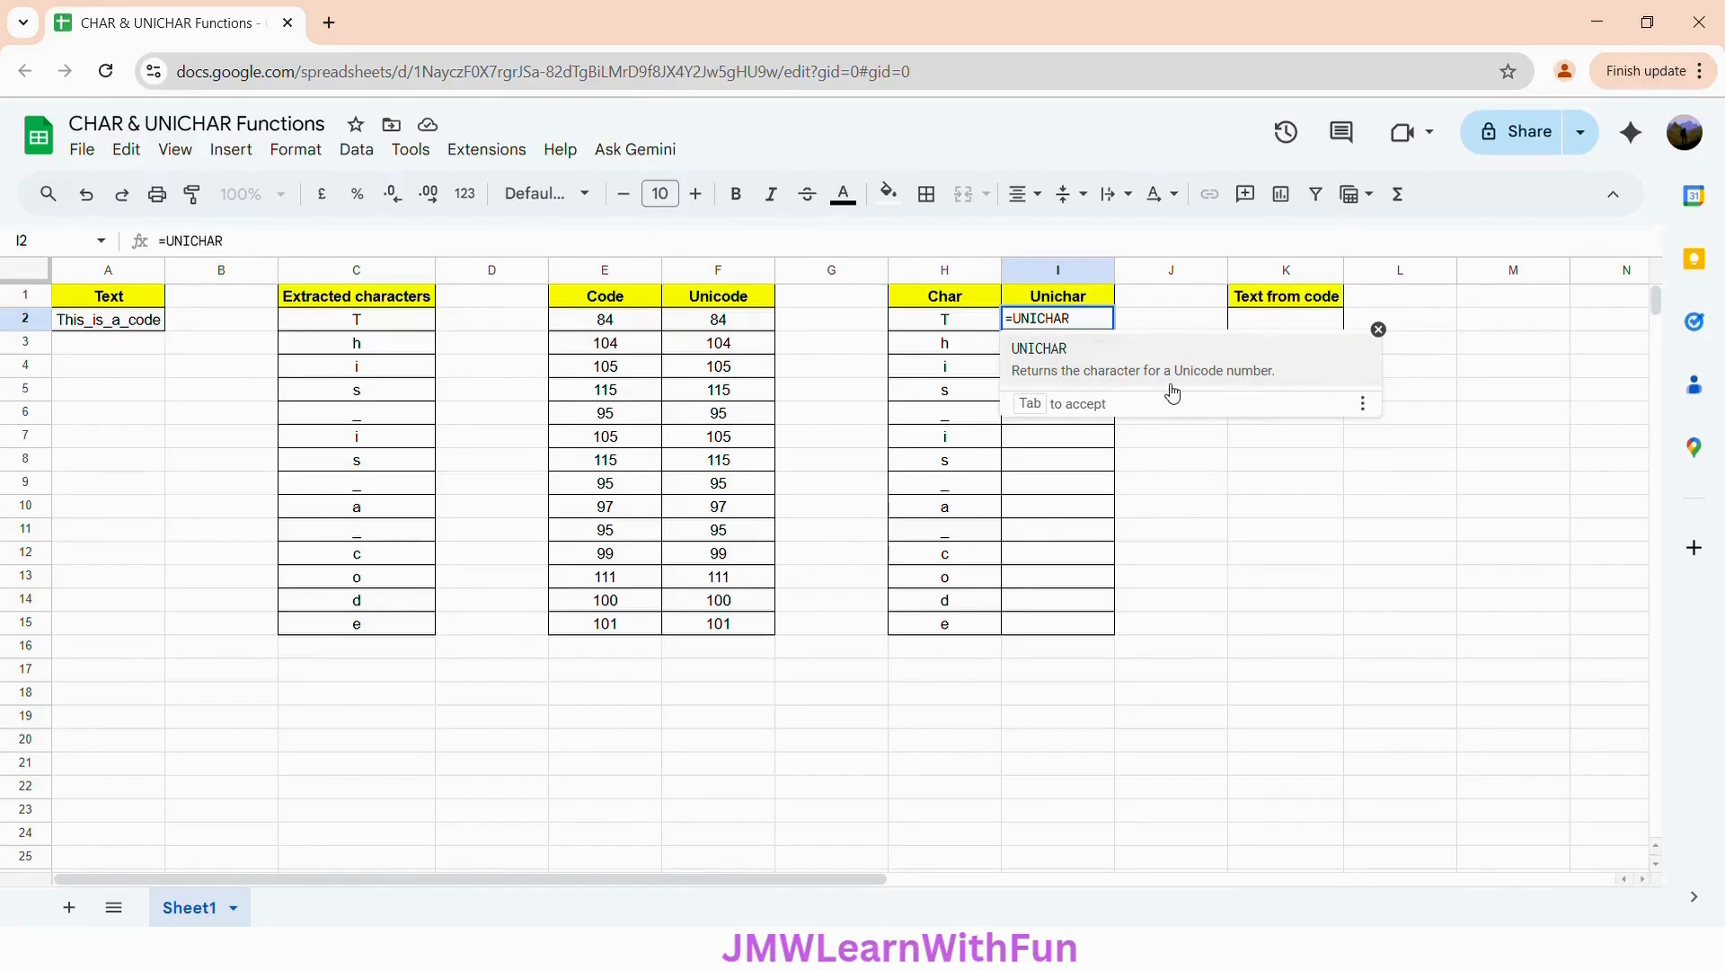
{"action": "left_click", "coordinate": [1272, 387]}
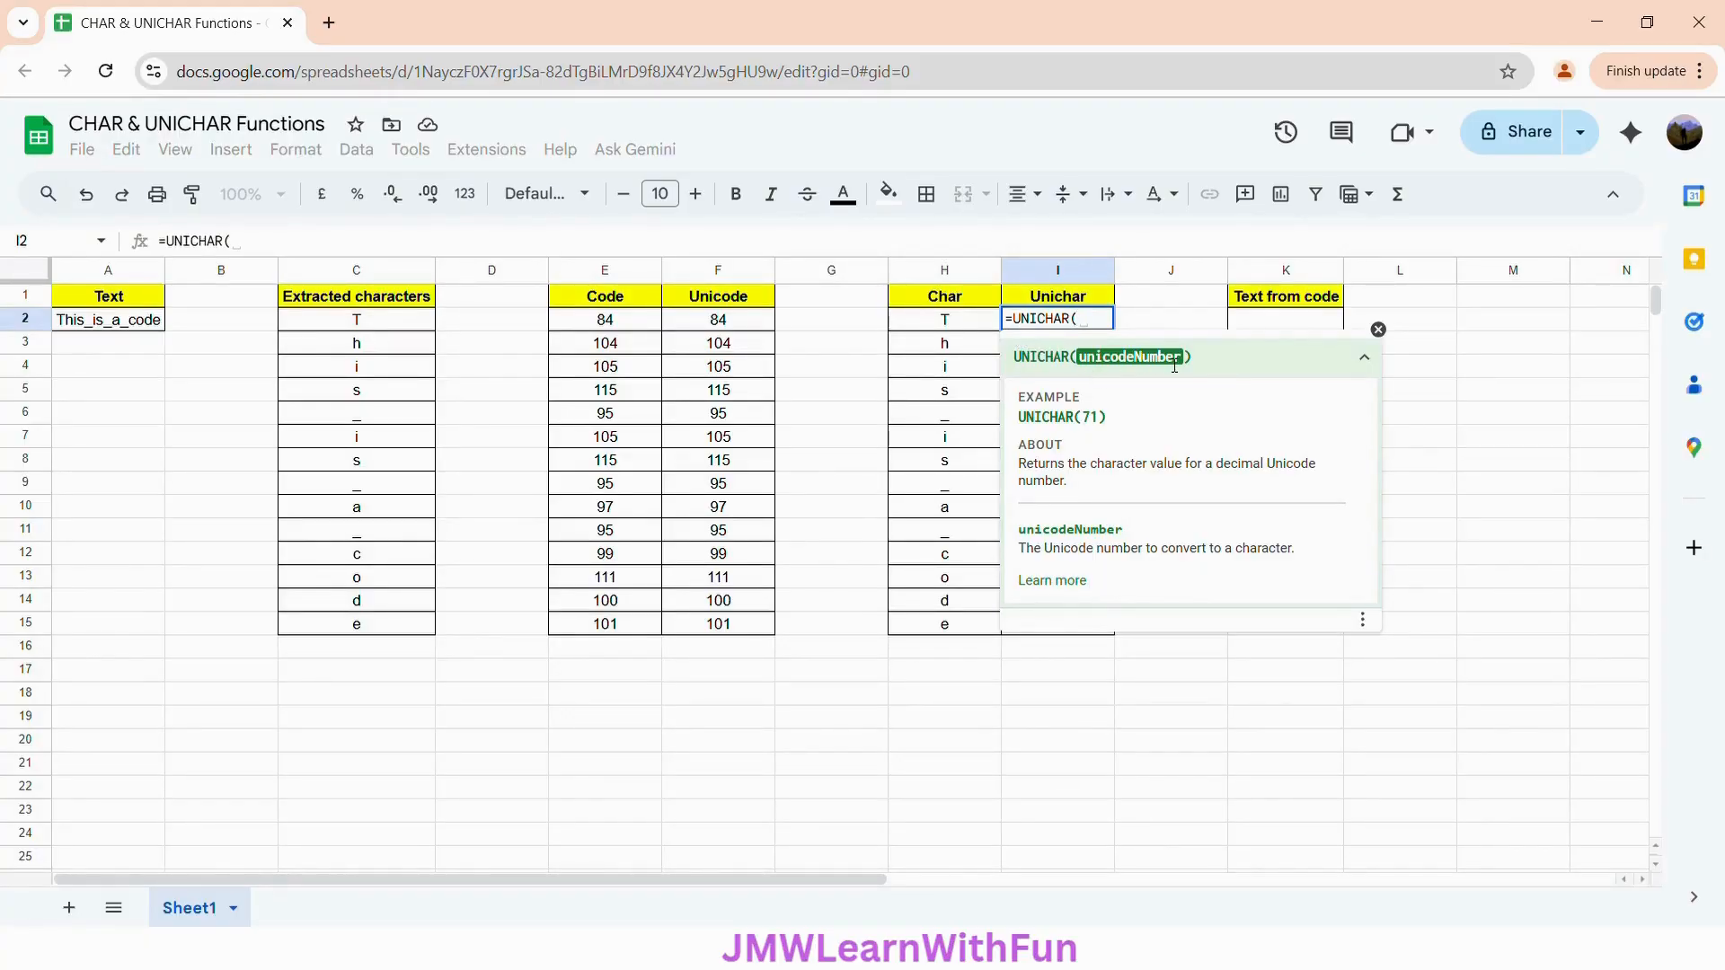
{"action": "left_click", "coordinate": [733, 329]}
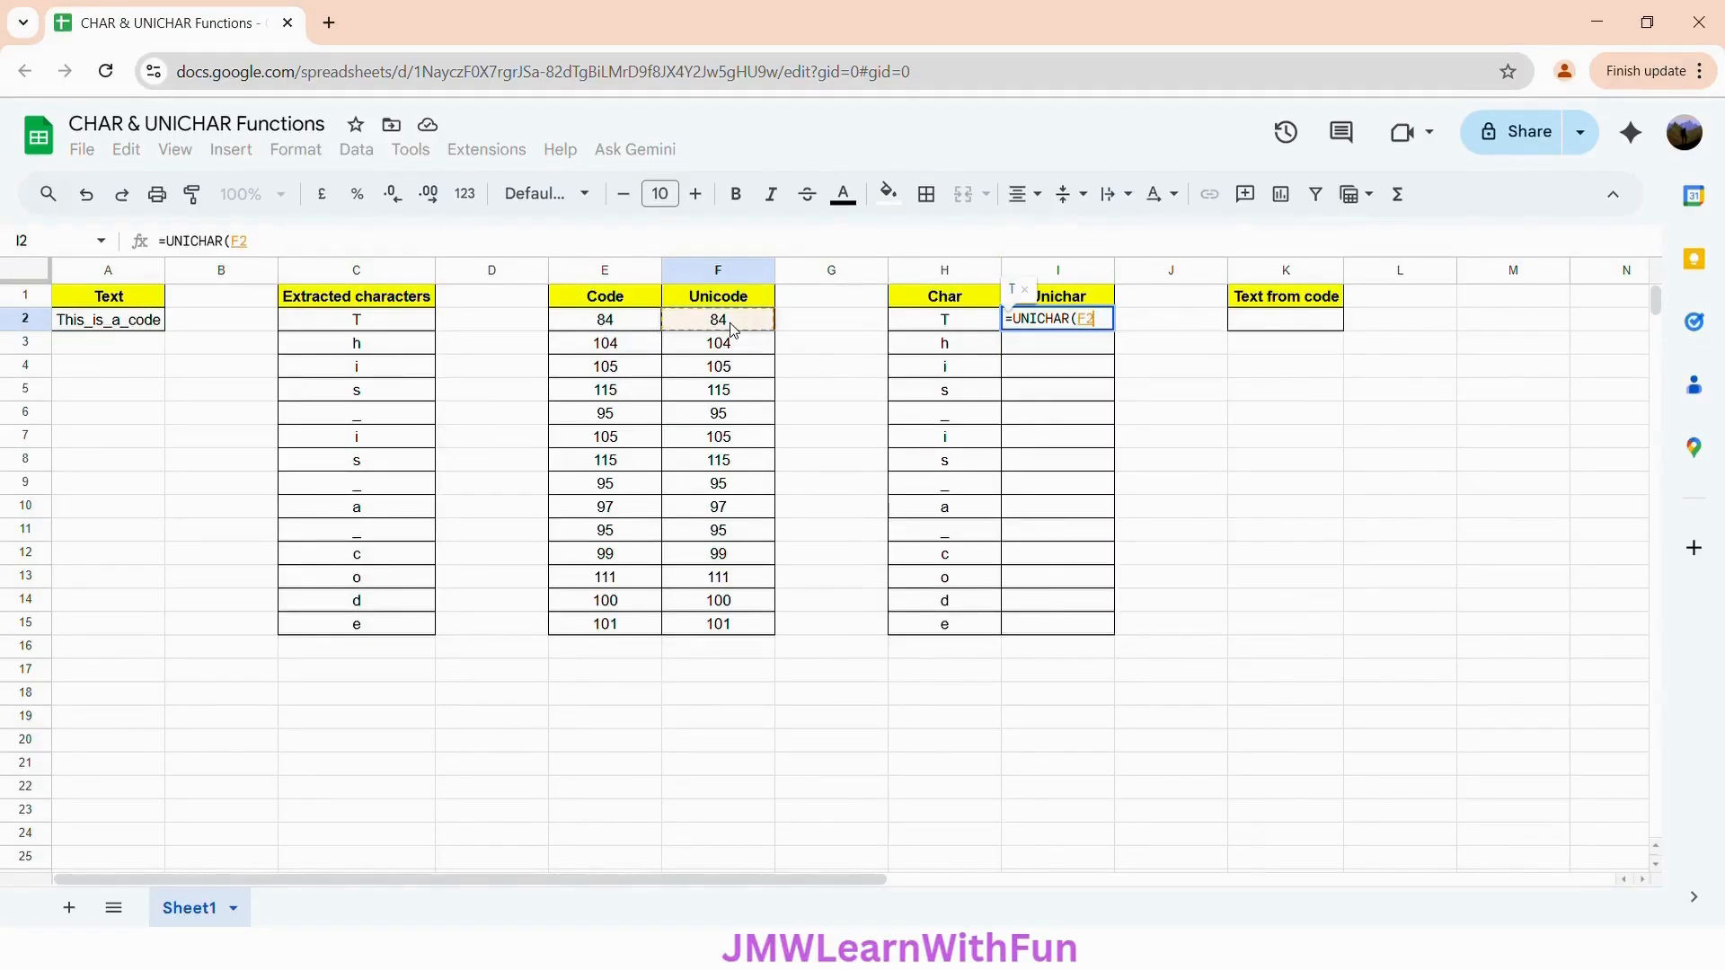
{"action": "type", "text": ")"}
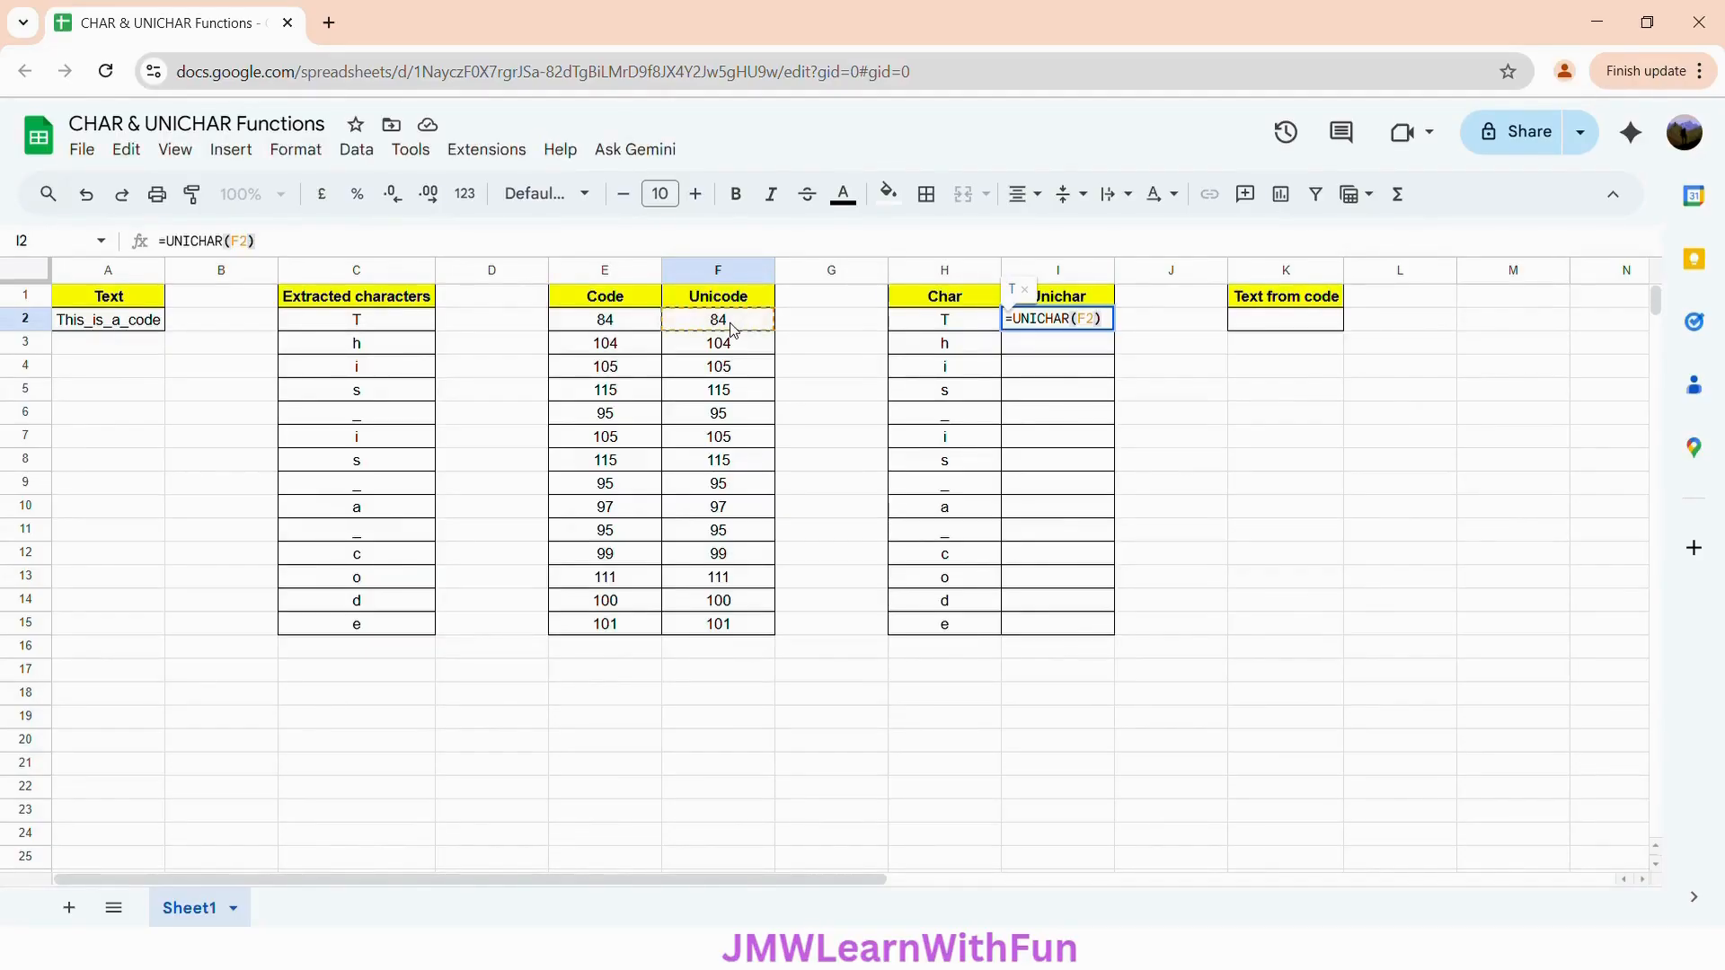
{"action": "key", "text": "Return"}
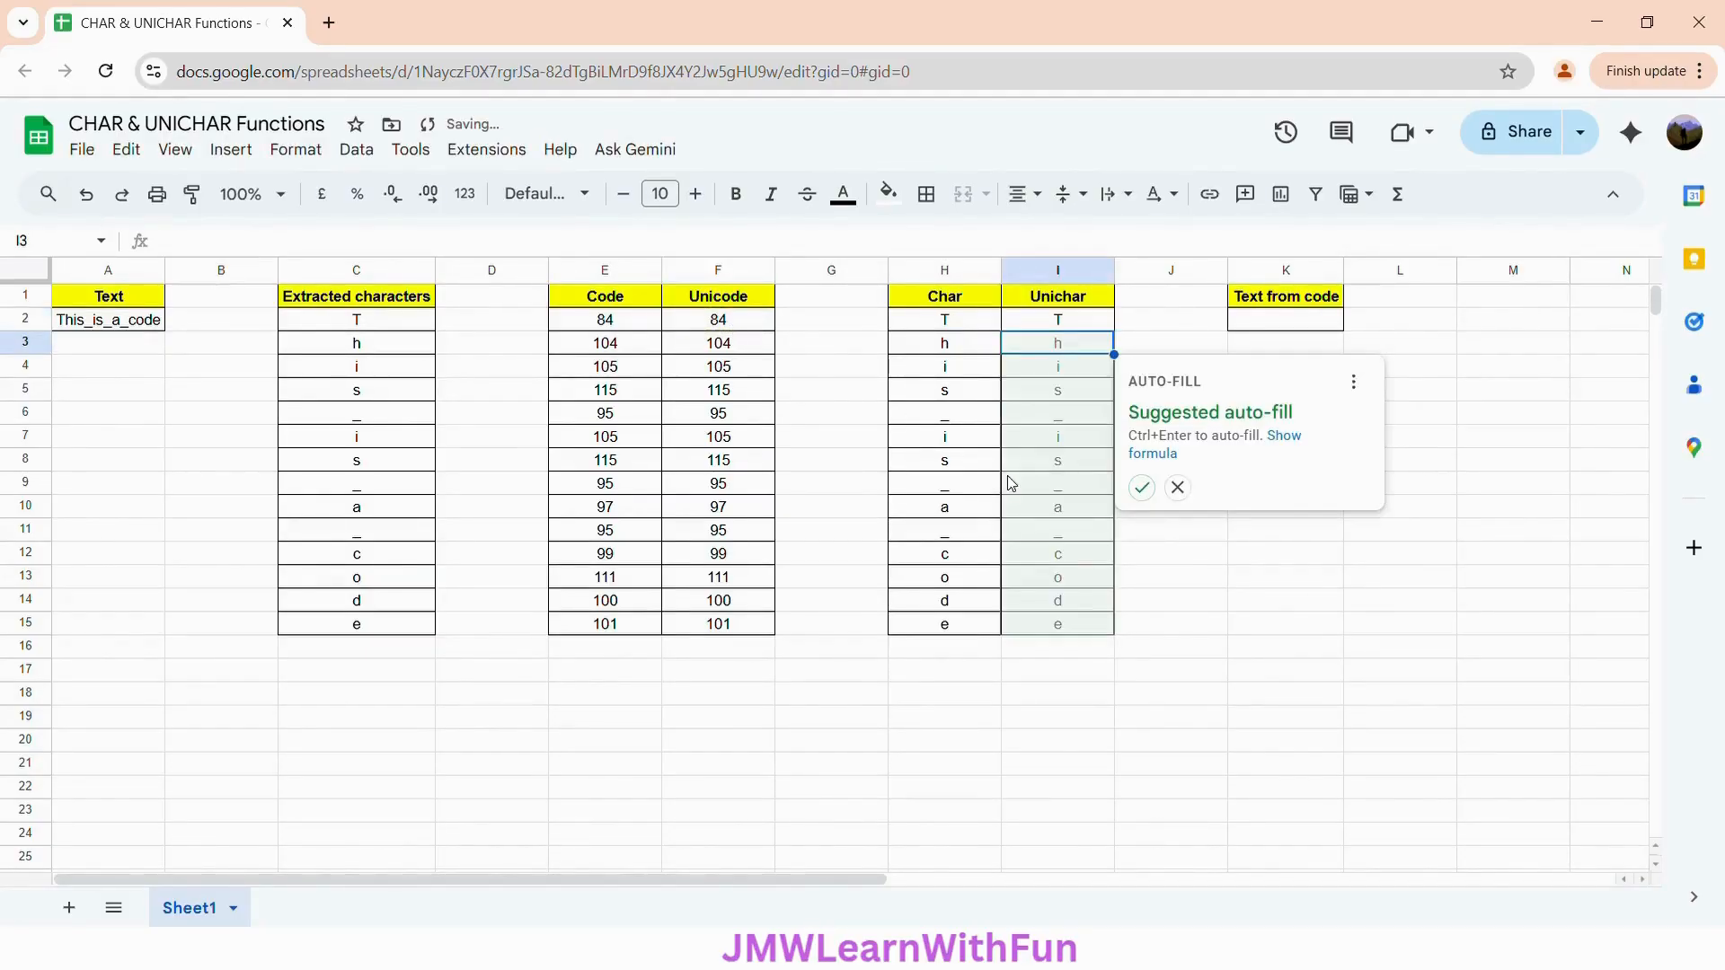
{"action": "left_click", "coordinate": [1141, 490]}
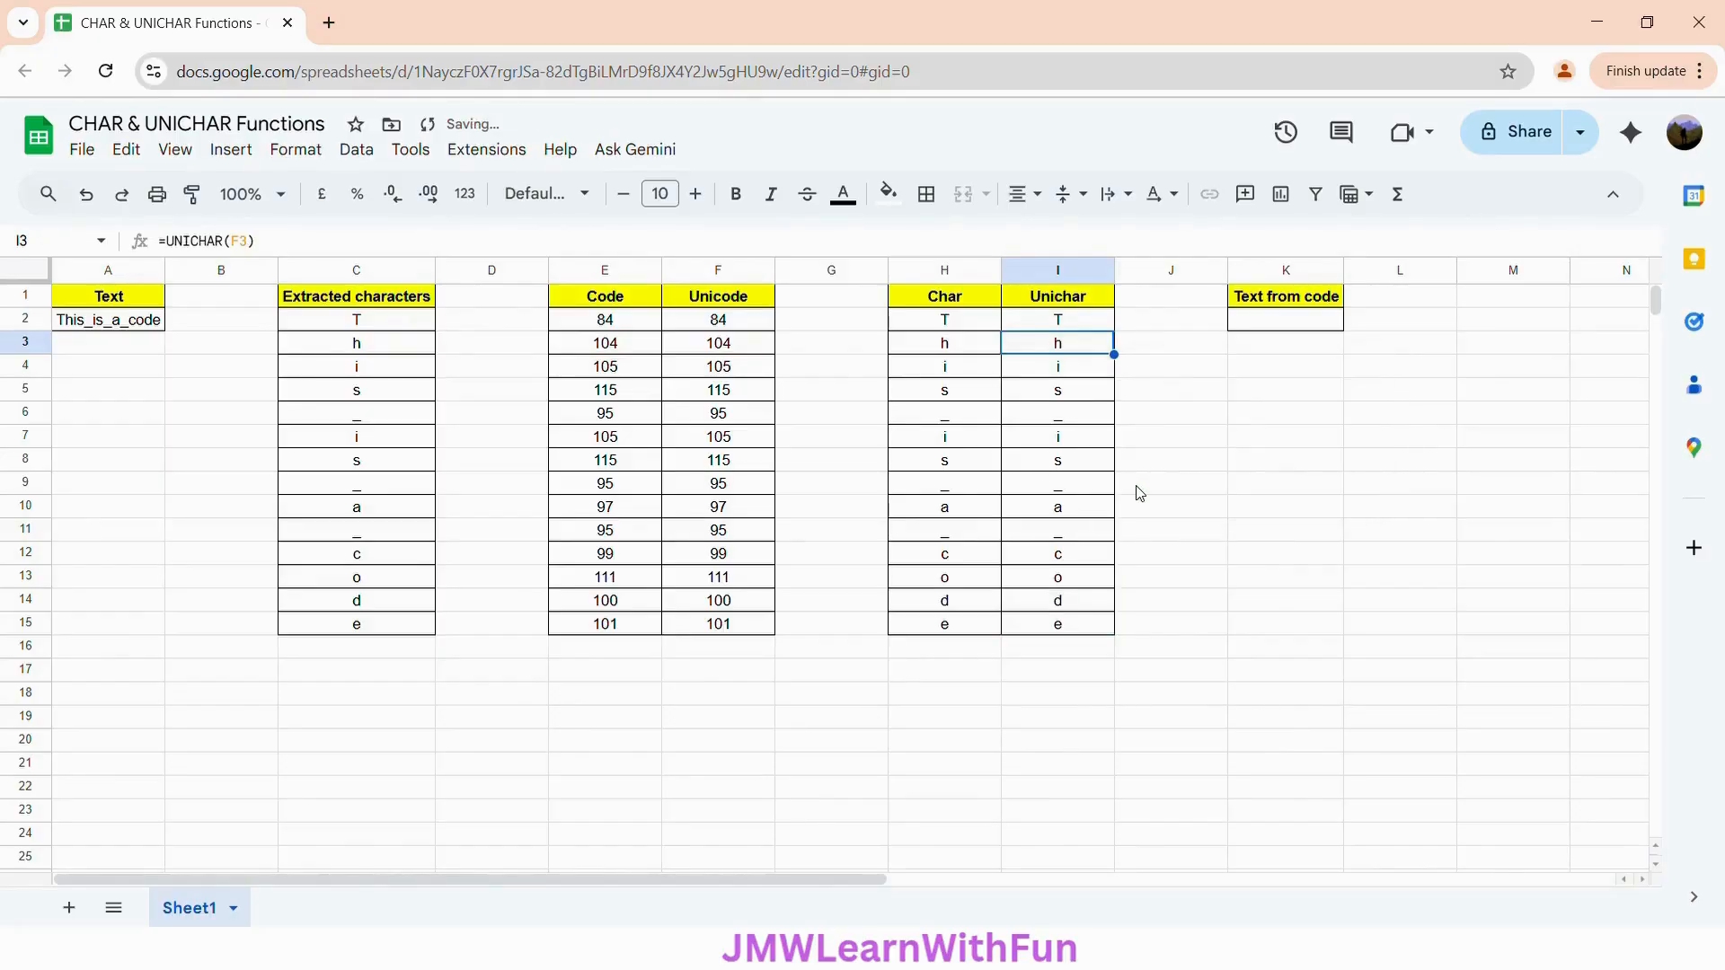
{"action": "left_click", "coordinate": [1070, 322]}
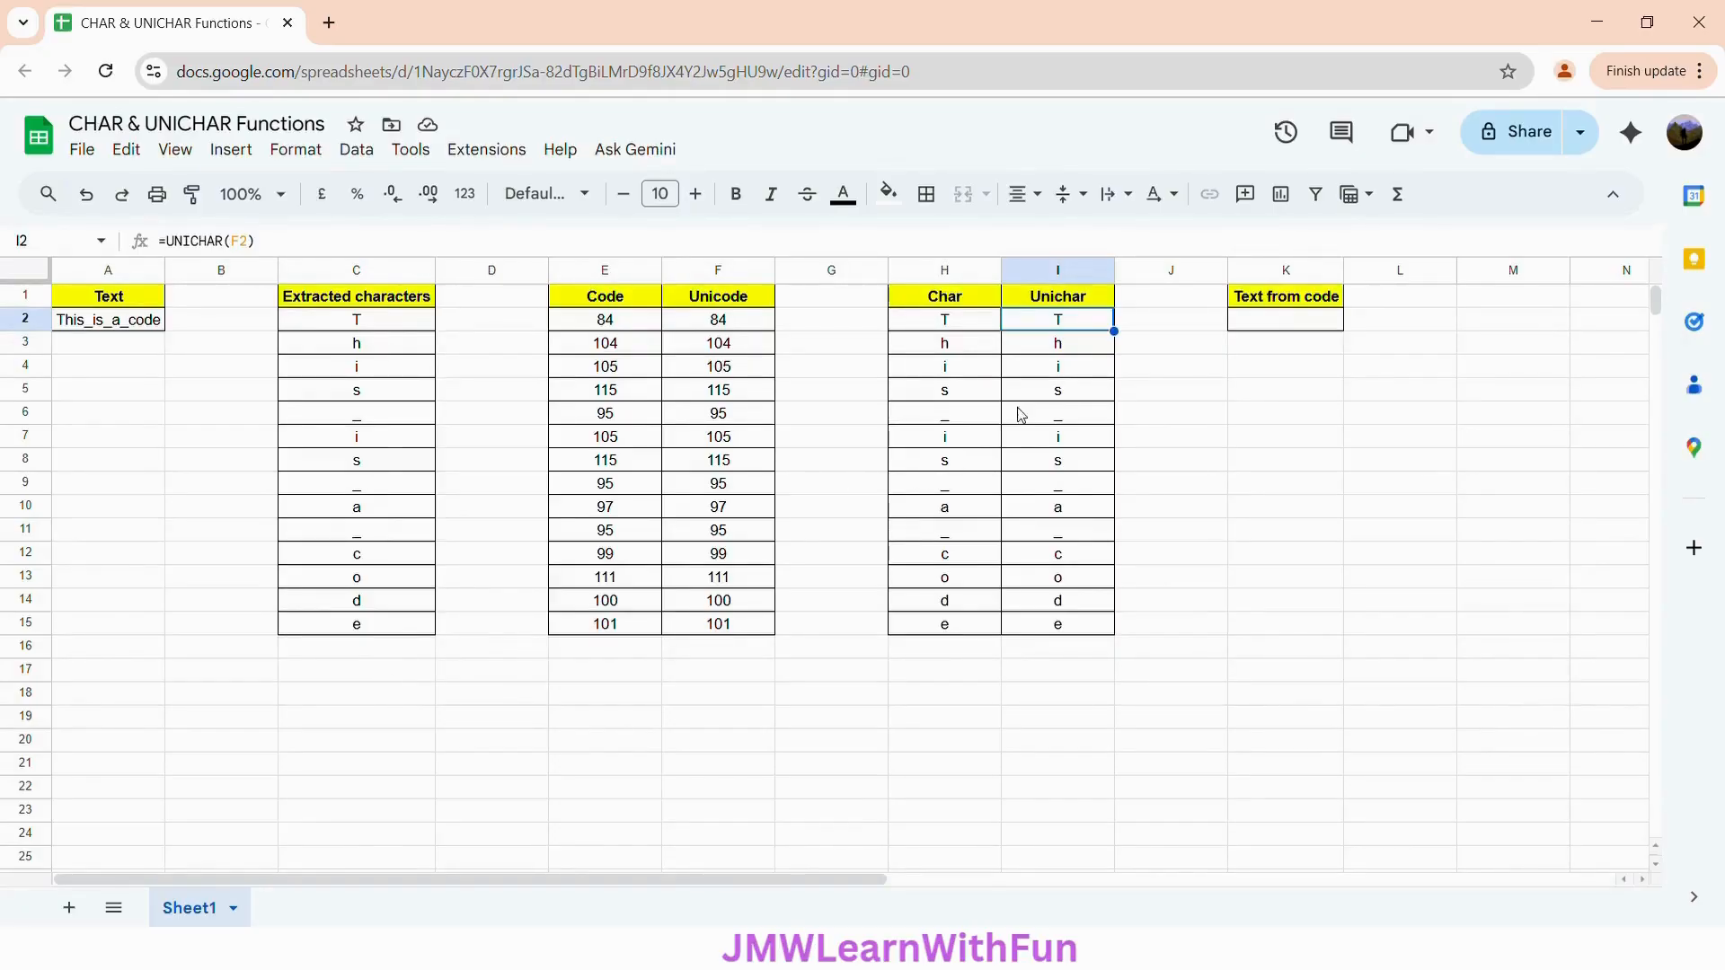
Combine the Unichar characters into one text in cell K2 with =JOIN("",I2:I15), using an empty delimiter.
{"action": "left_click", "coordinate": [1284, 330]}
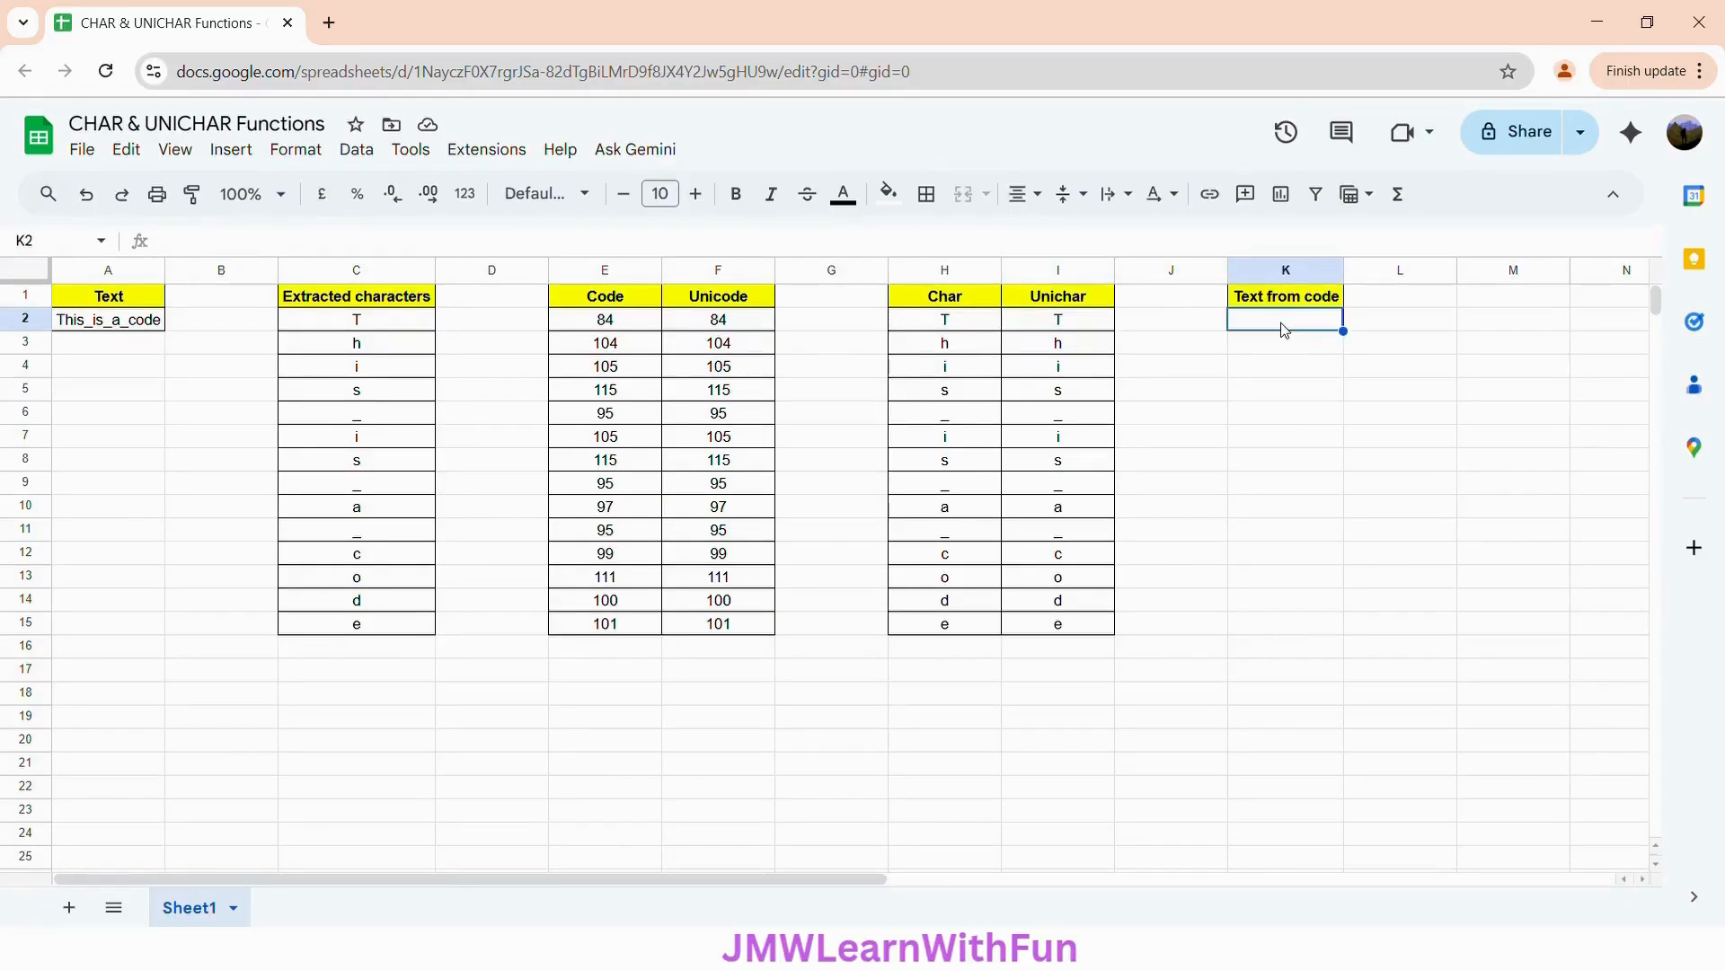
{"action": "type", "text": "="}
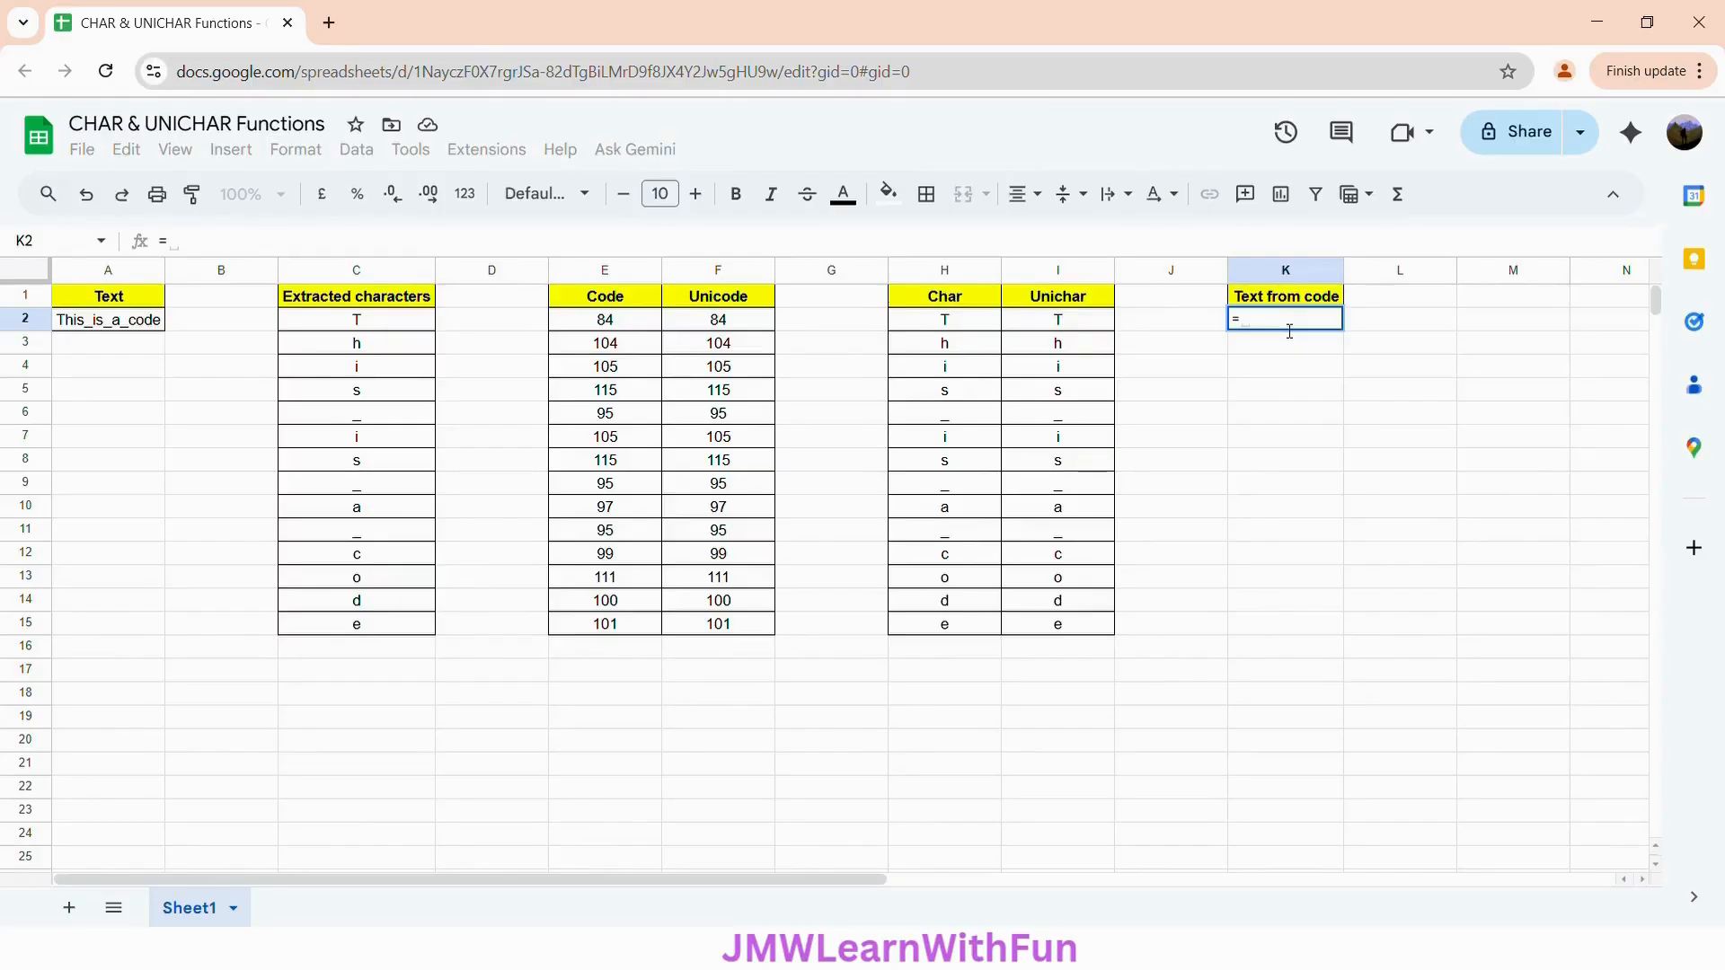
{"action": "type", "text": "JOIN"}
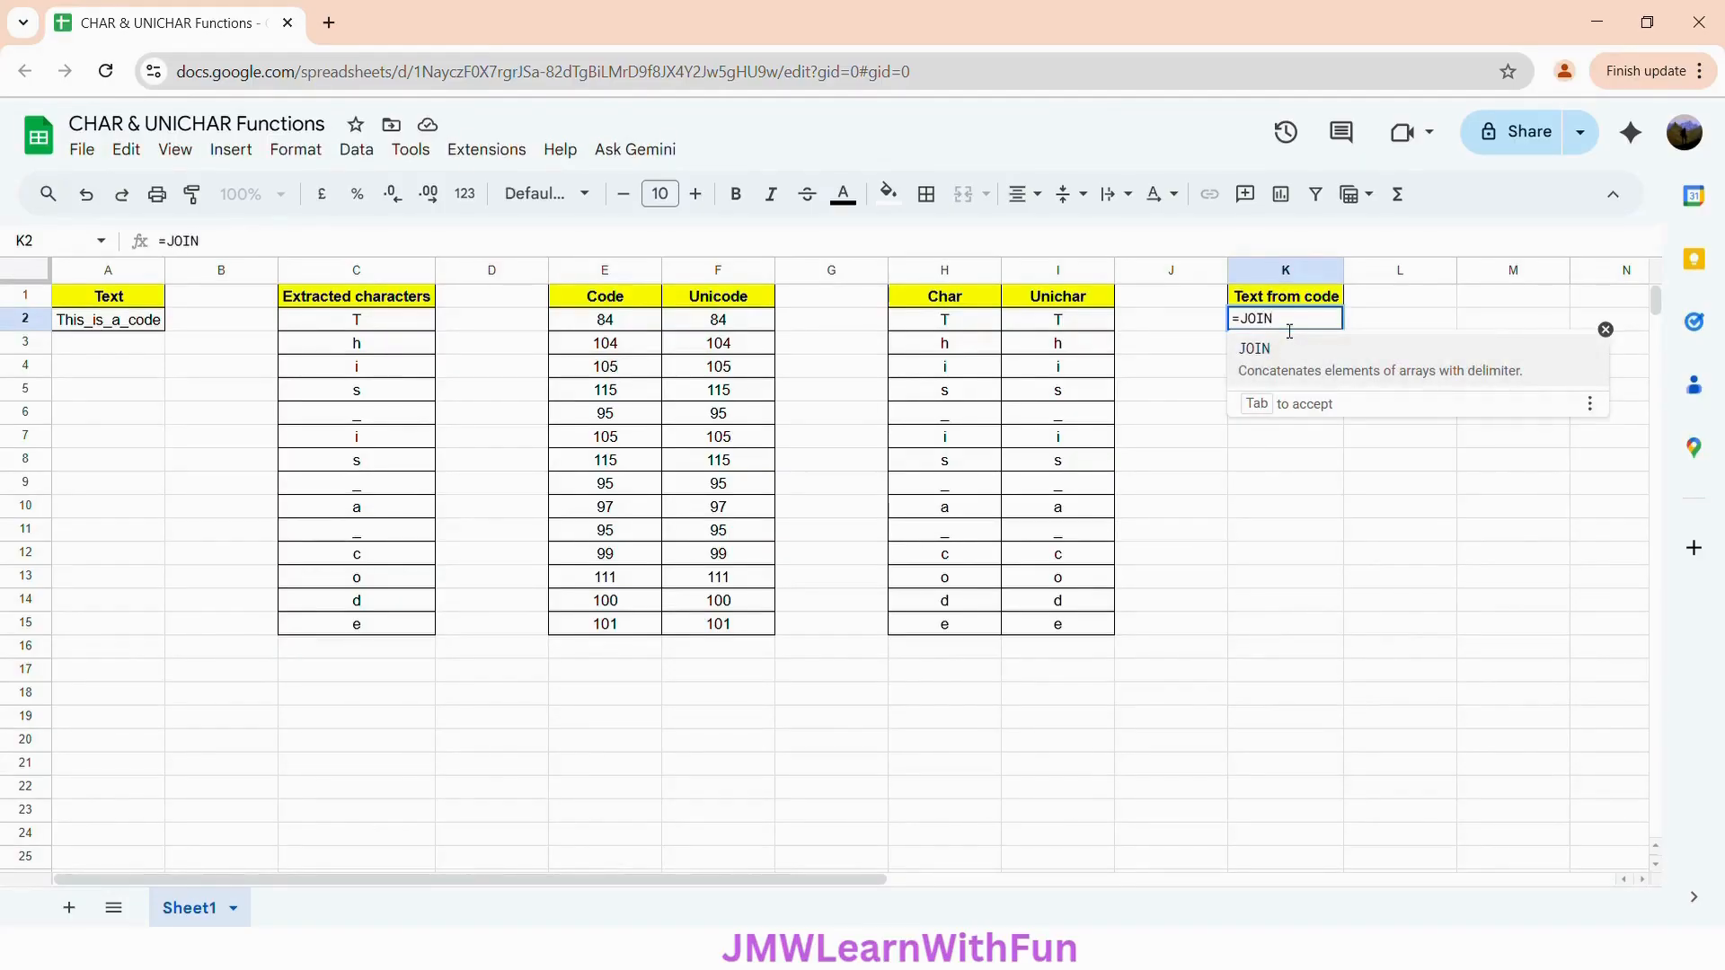
{"action": "type", "text": "("}
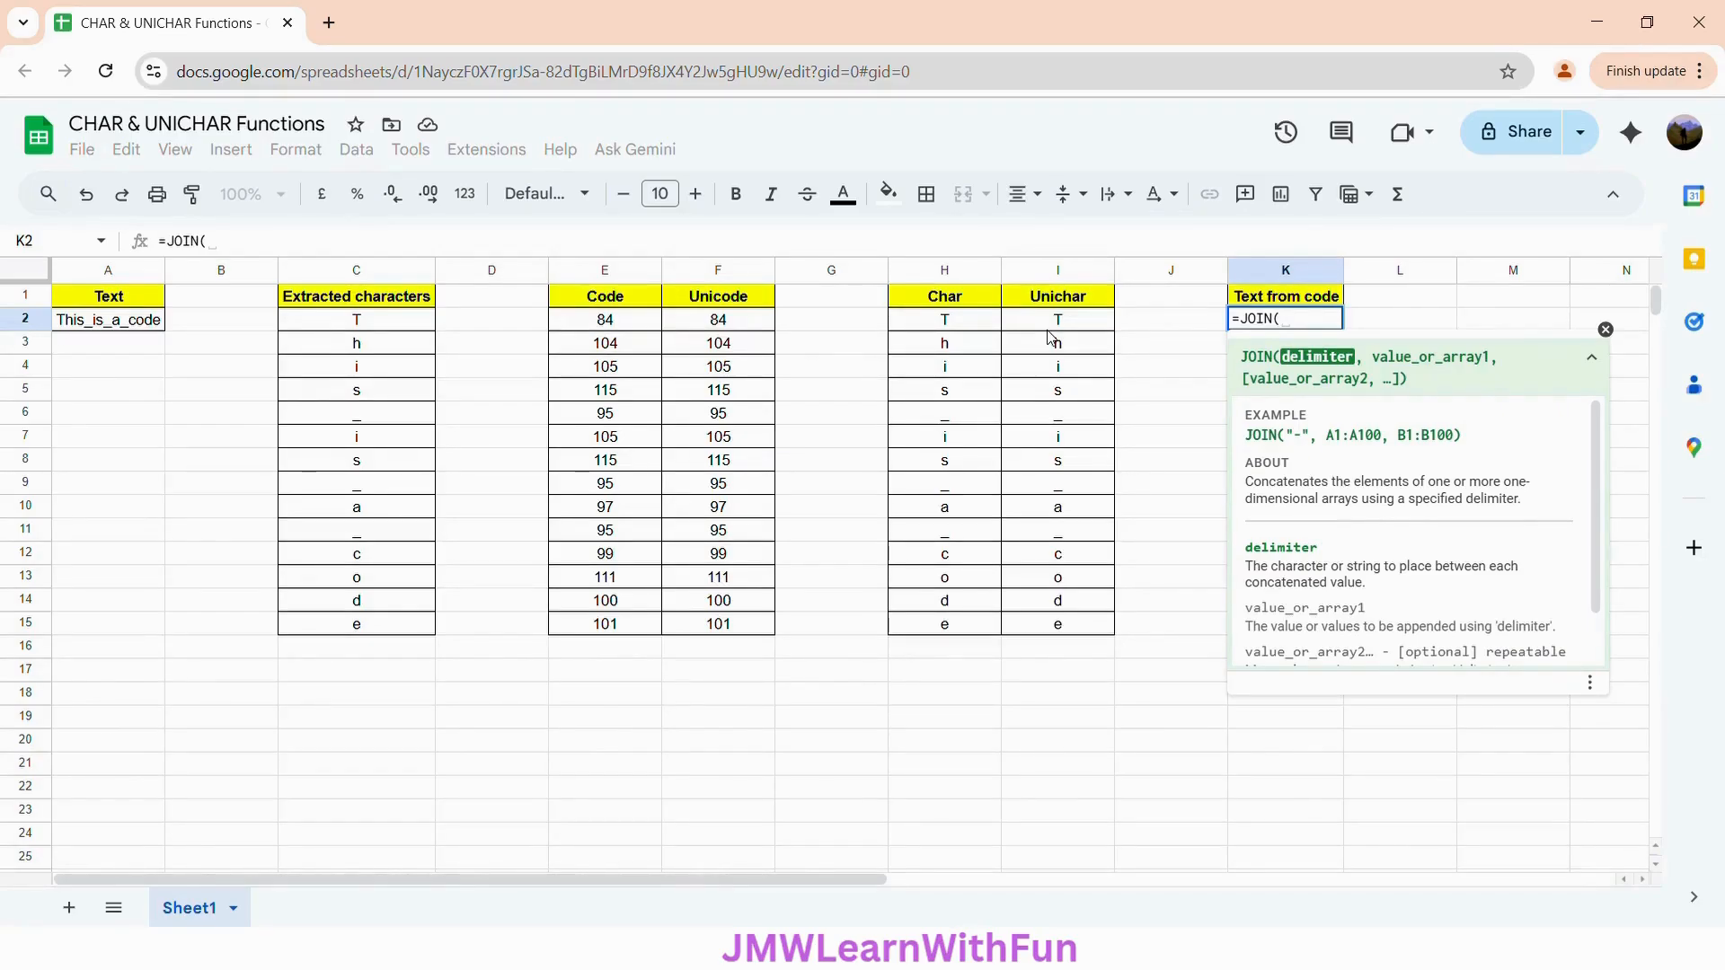
{"action": "type", "text": "\"\""}
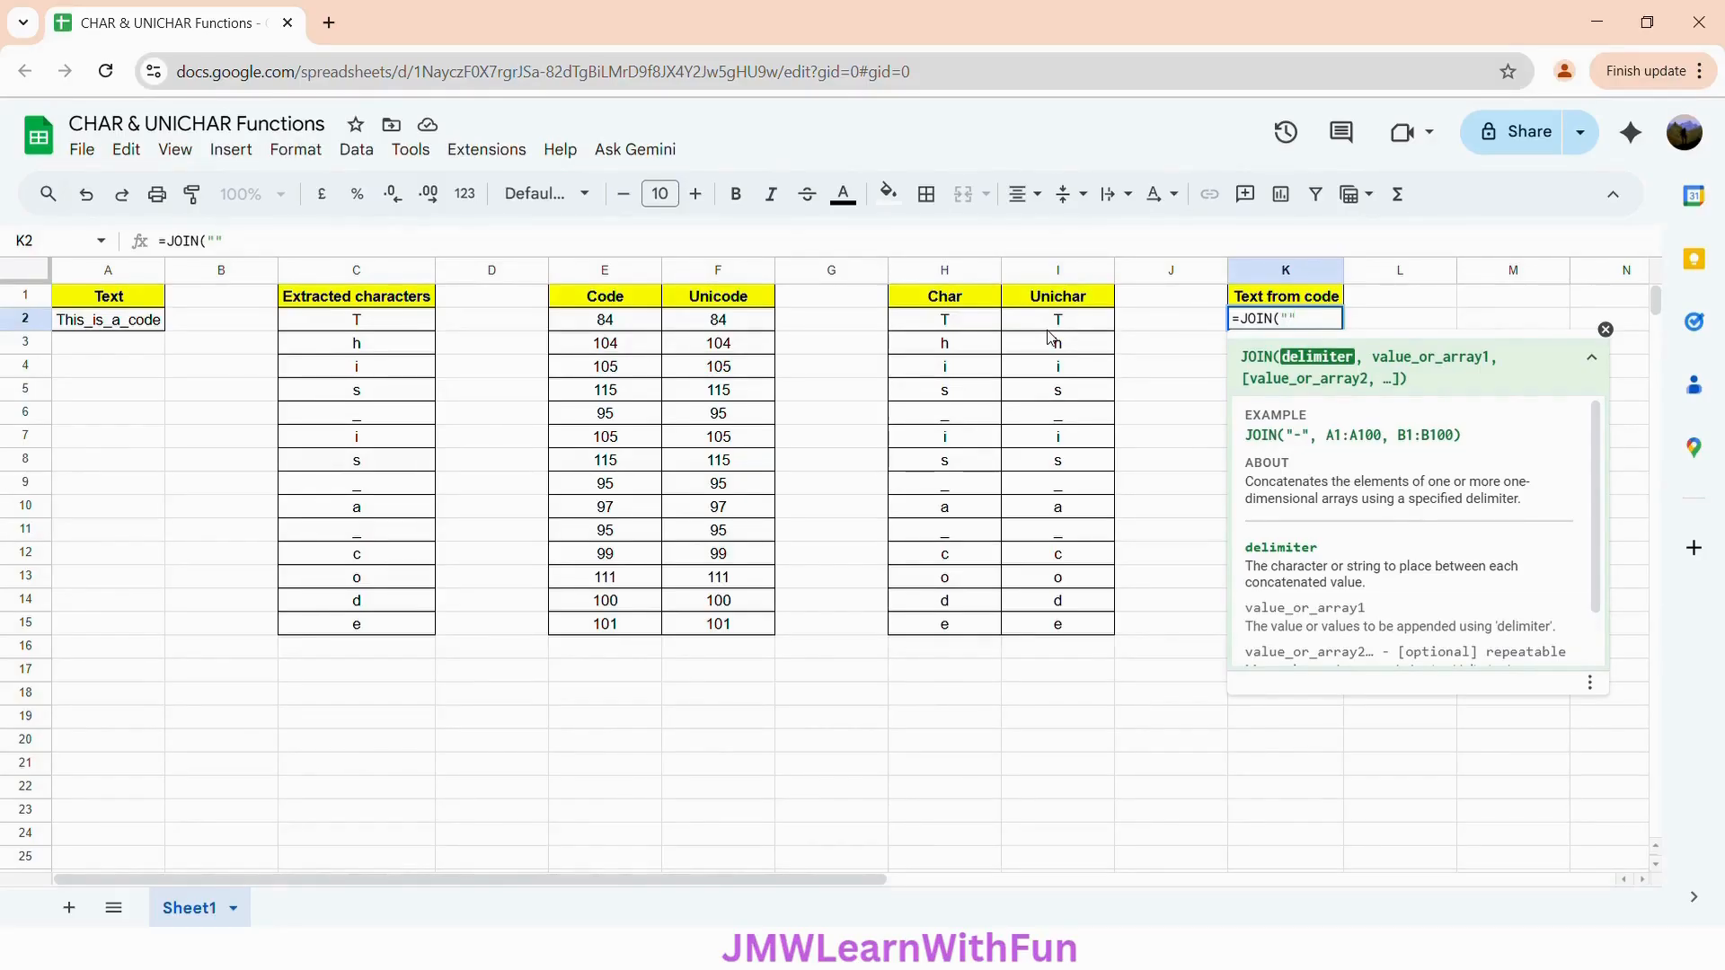
{"action": "type", "text": "\","}
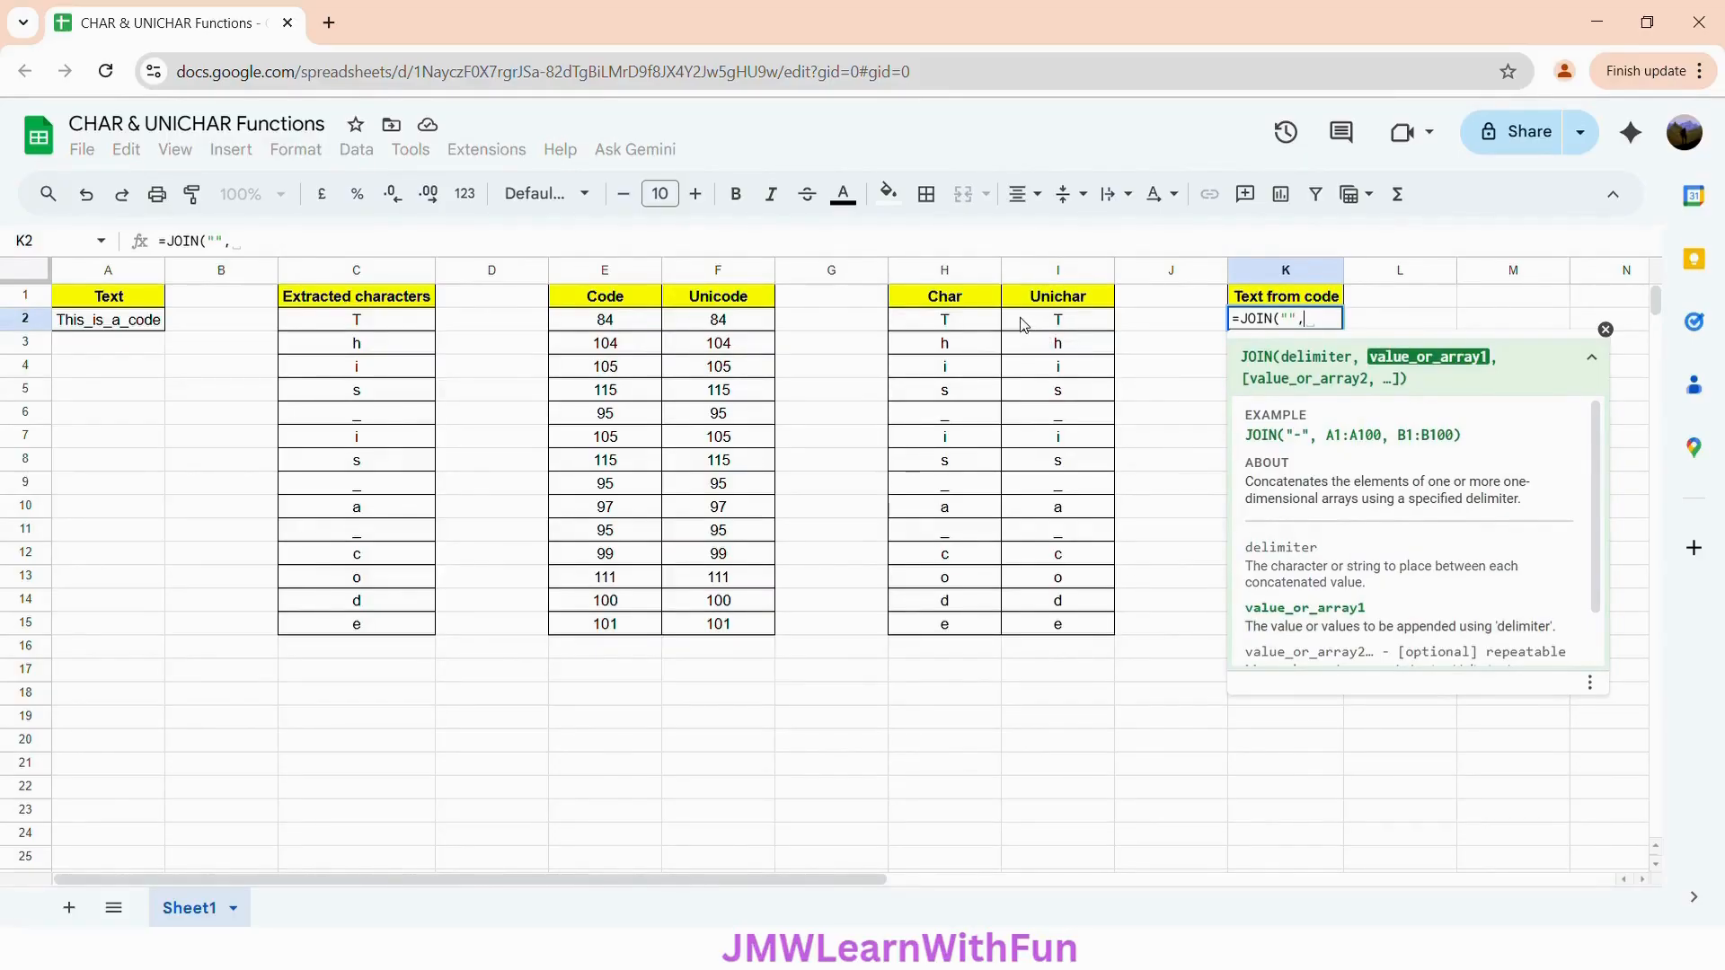
{"action": "left_click_drag", "start_coordinate": [1020, 324], "coordinate": [1050, 640]}
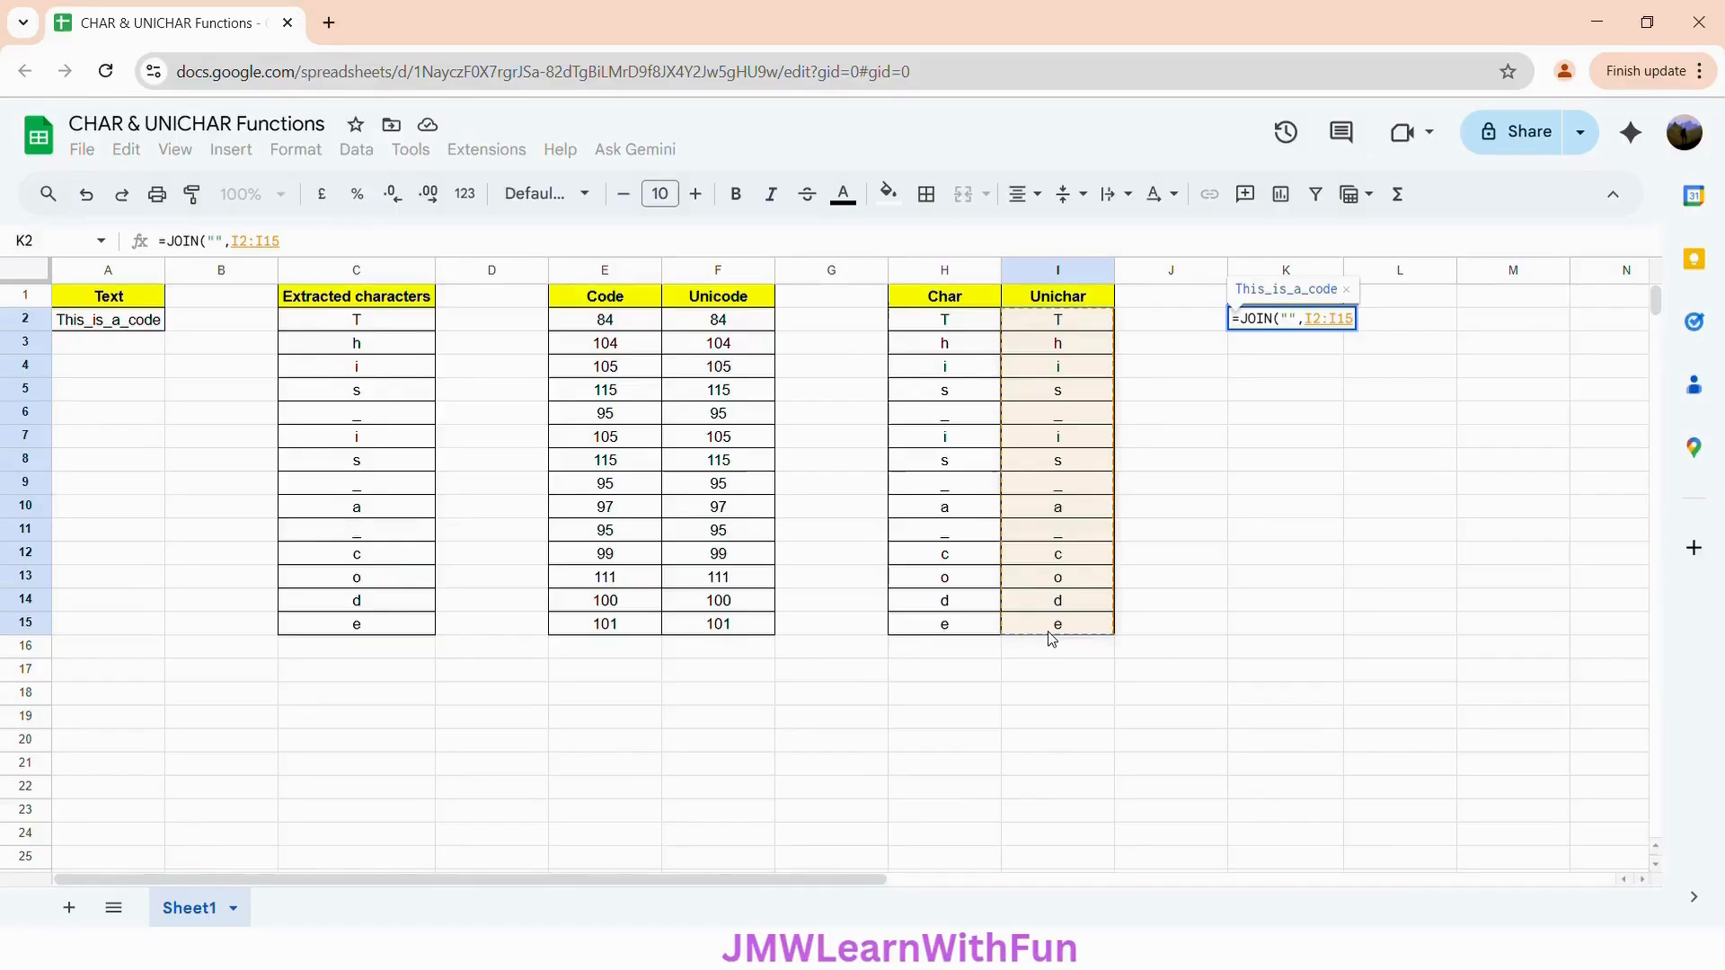
{"action": "type", "text": ")"}
{"action": "key", "text": "Return"}
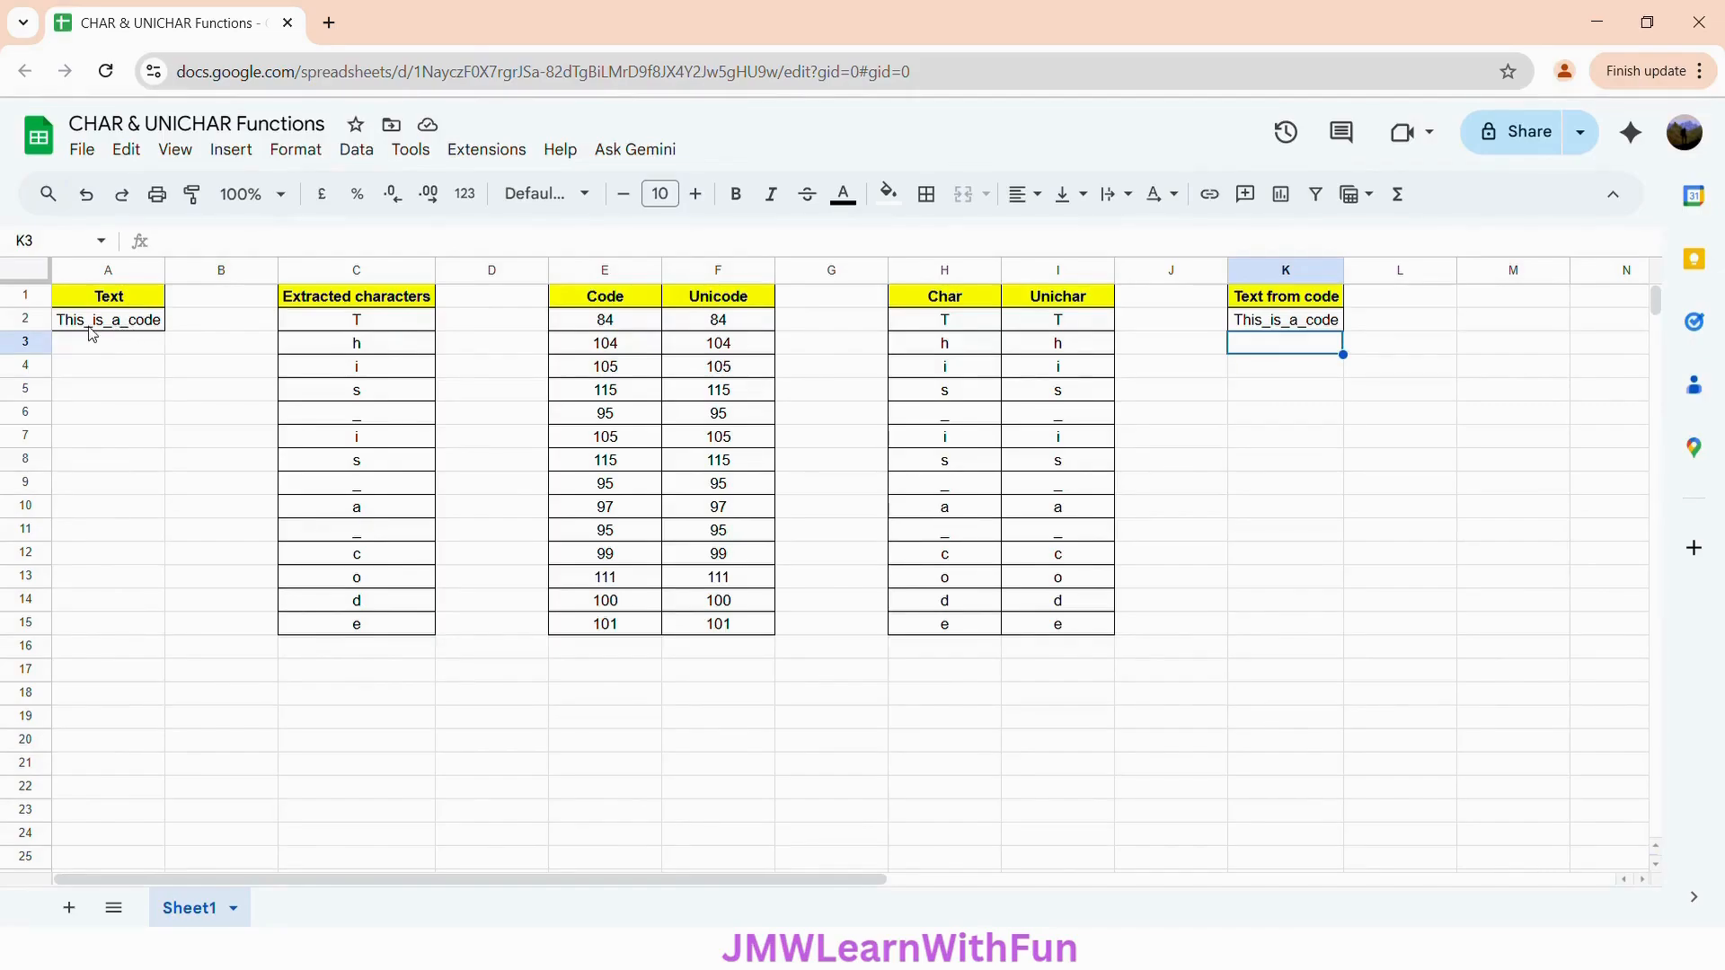
Review the CHAR formula in H2 and the UNICHAR formula in I2.
{"action": "left_click", "coordinate": [959, 322]}
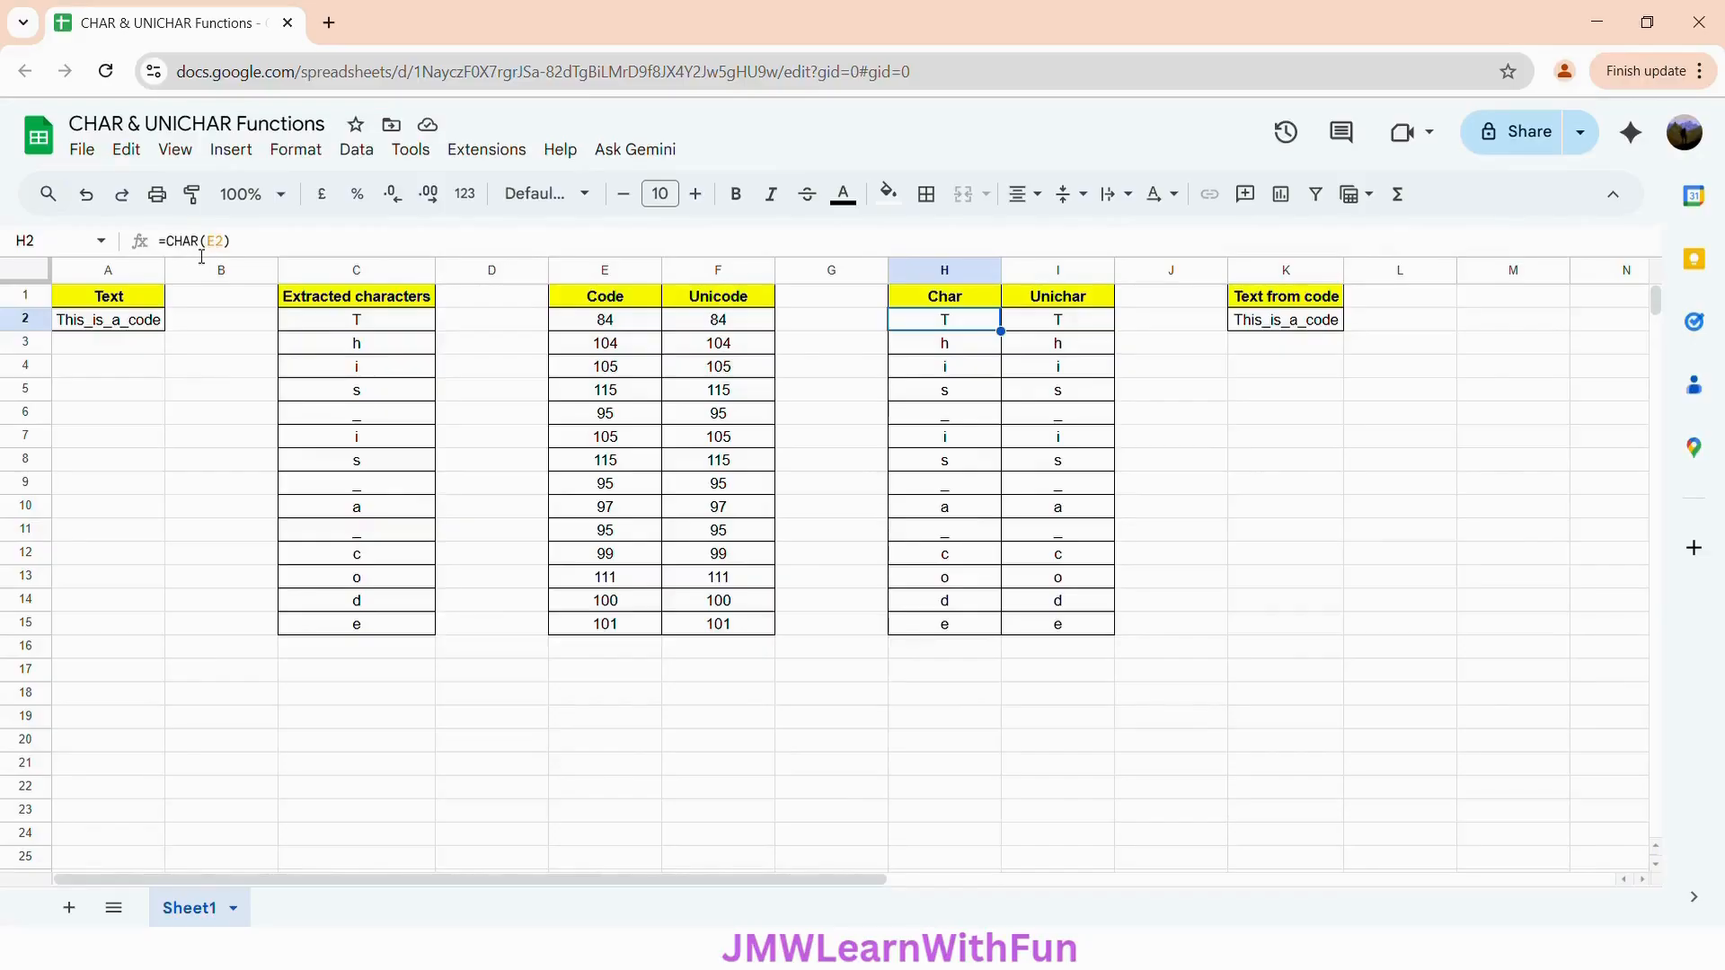
{"action": "left_click", "coordinate": [1058, 323]}
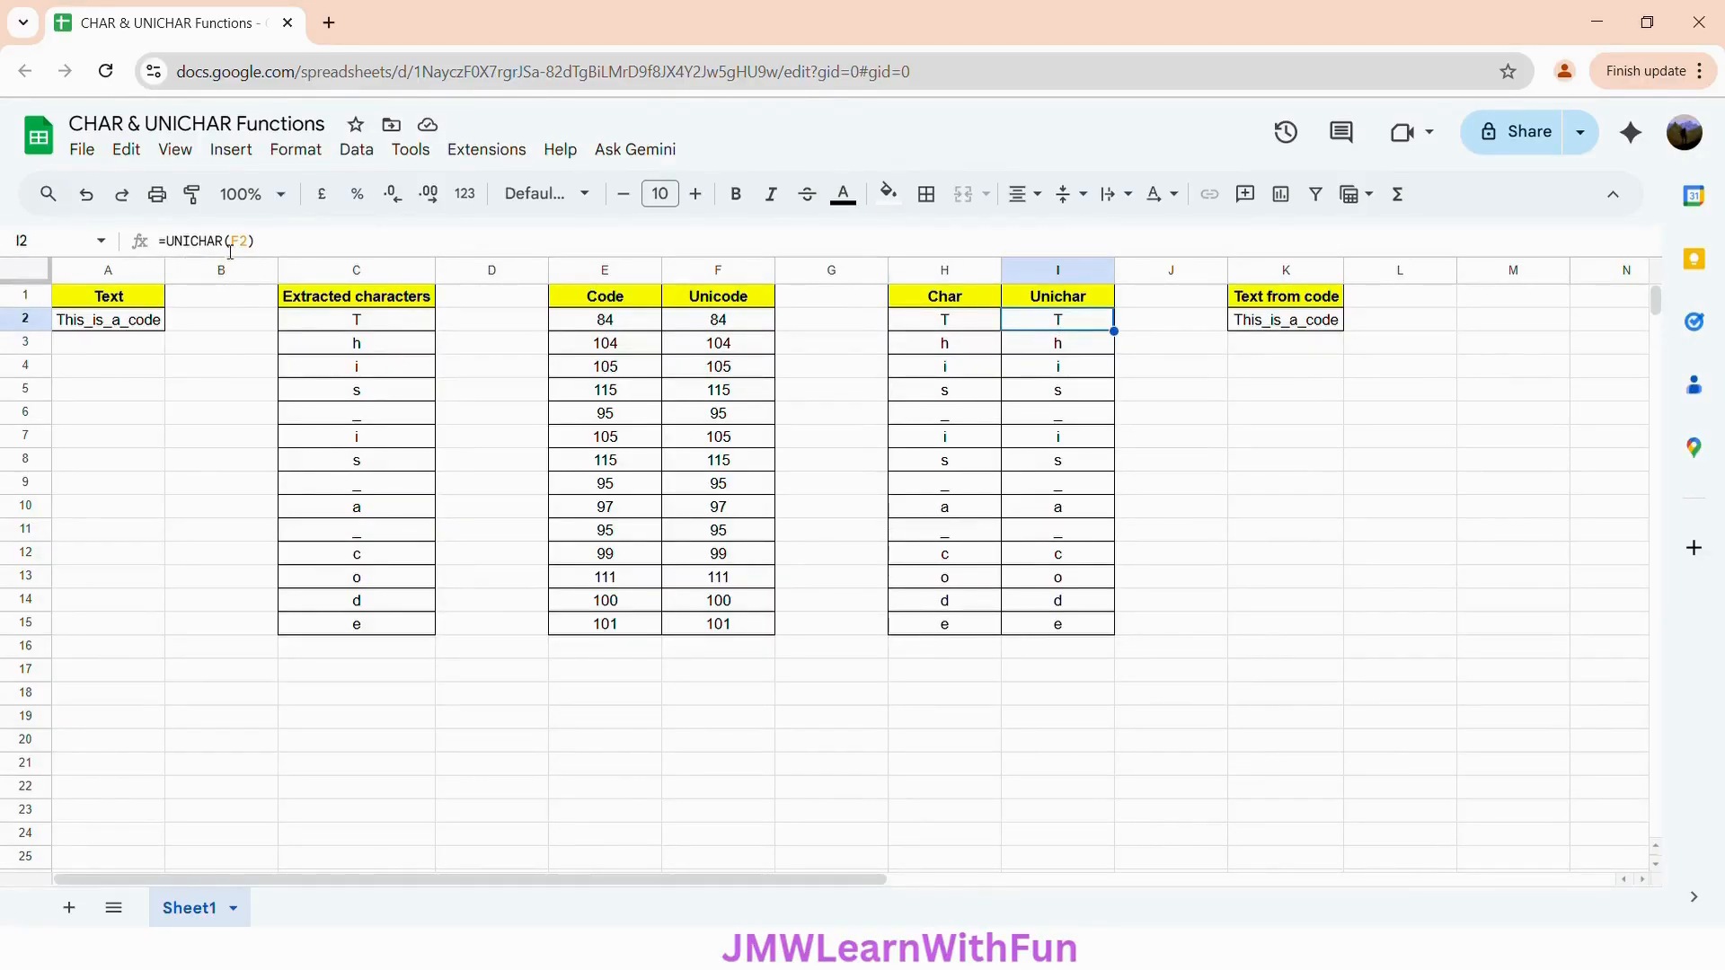